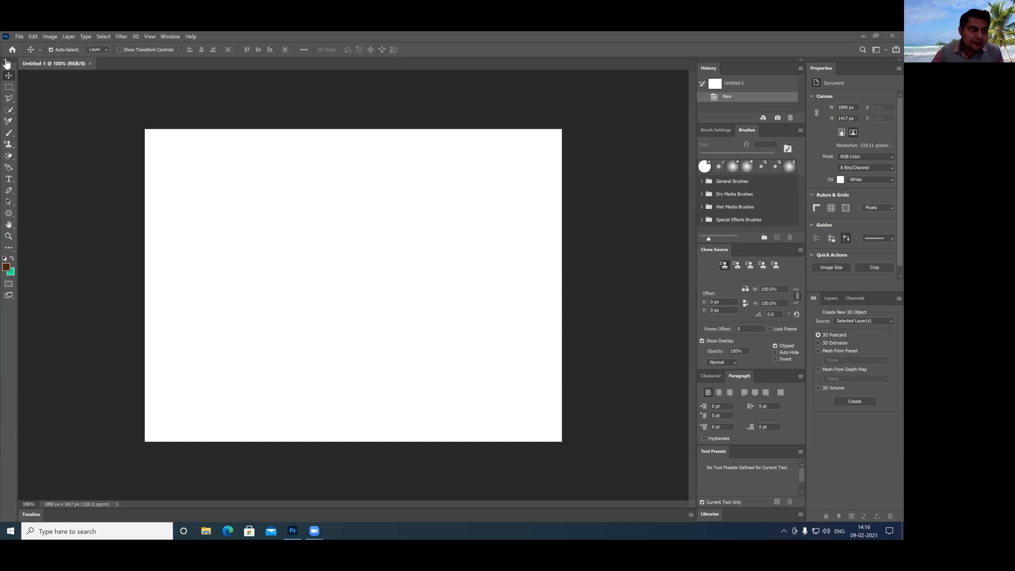
{"action": "left_click", "coordinate": [5, 61]}
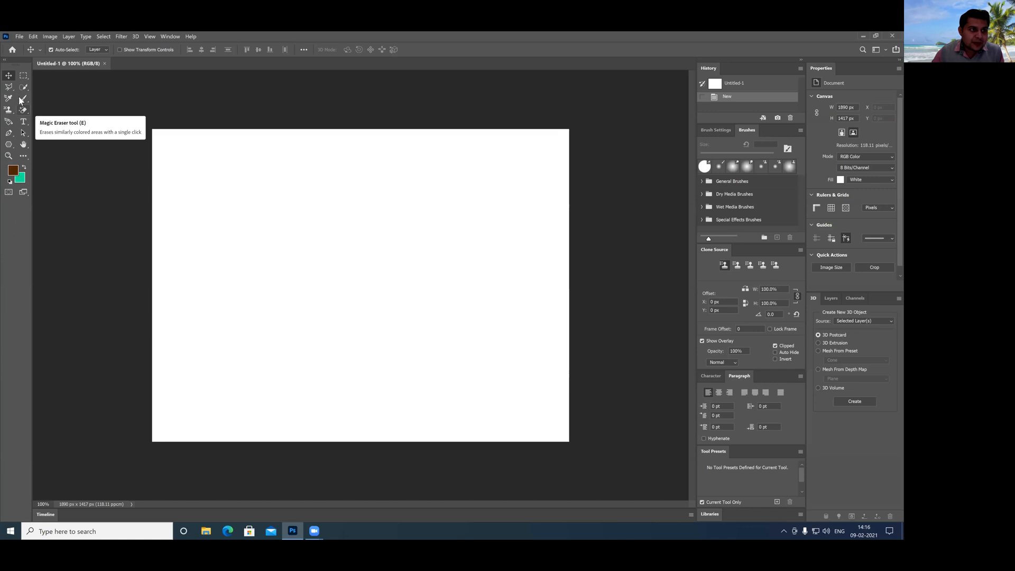
{"action": "left_click", "coordinate": [5, 62]}
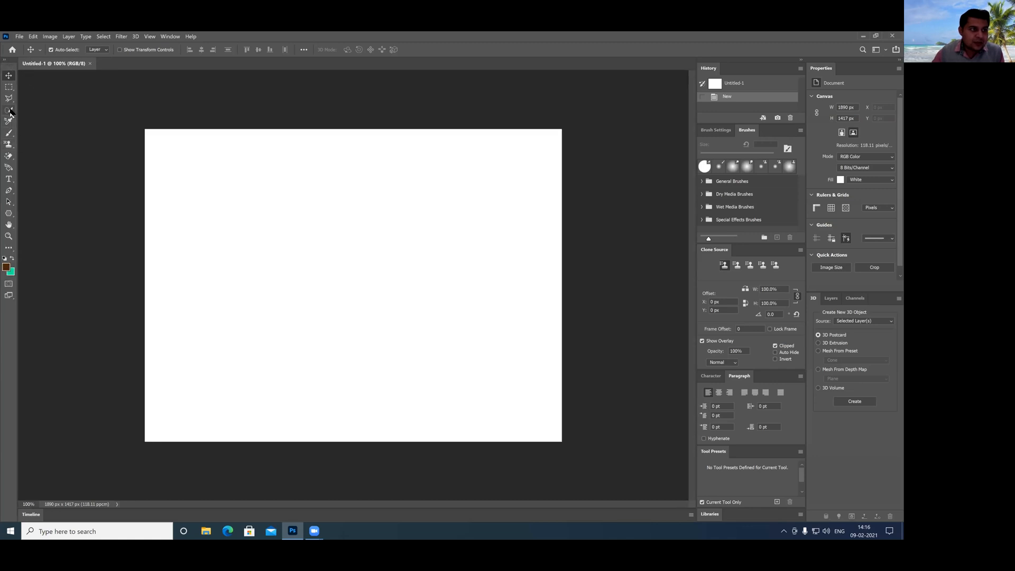
{"action": "left_click", "coordinate": [7, 144]}
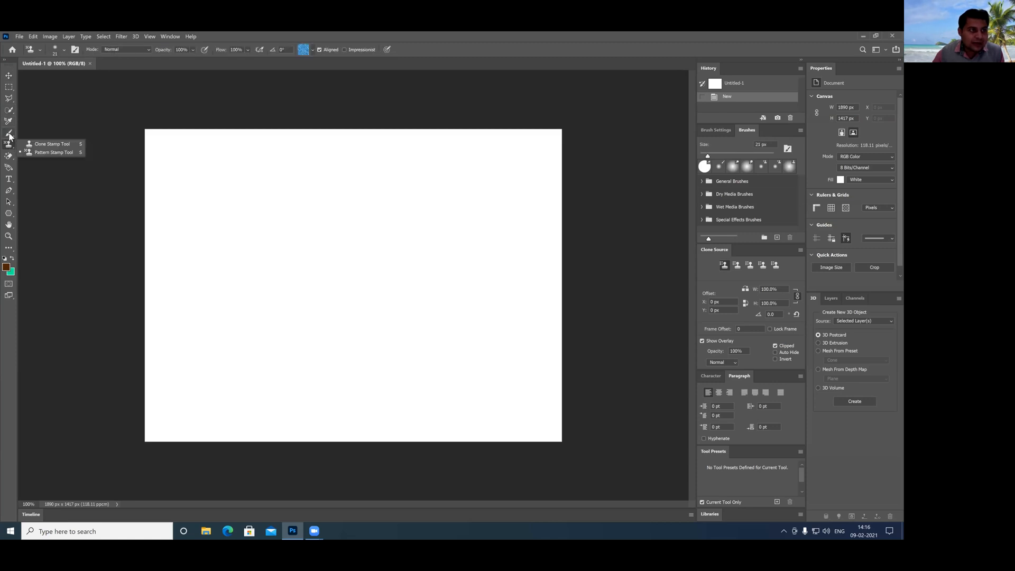
{"action": "left_click", "coordinate": [9, 133]}
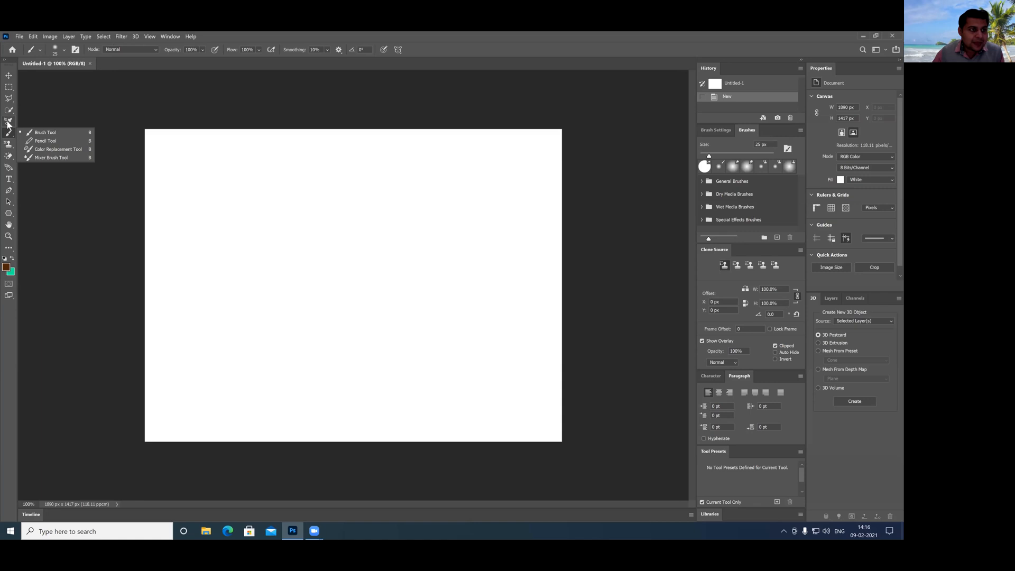
{"action": "left_click", "coordinate": [8, 123]}
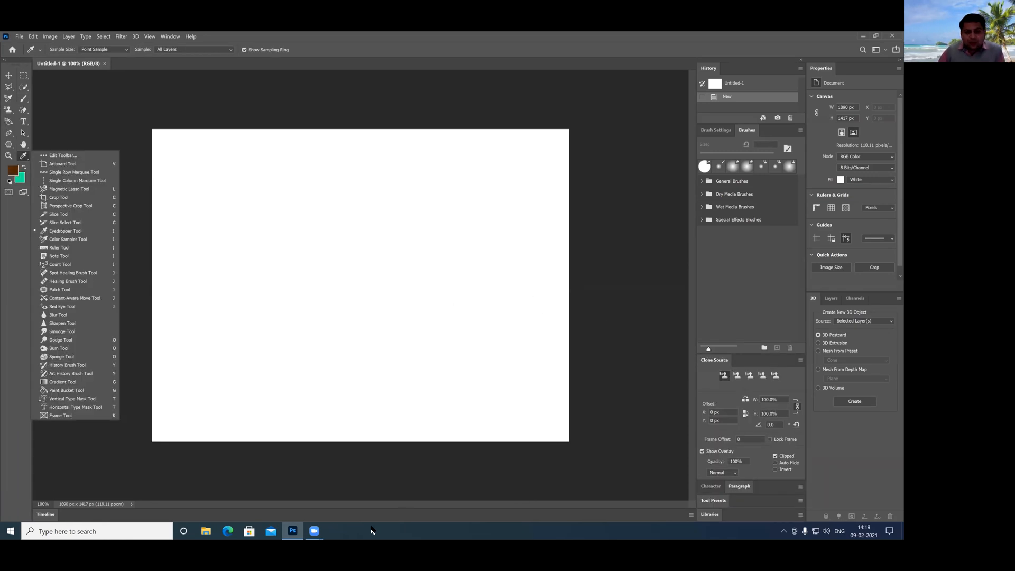
{"action": "left_click", "coordinate": [403, 512]}
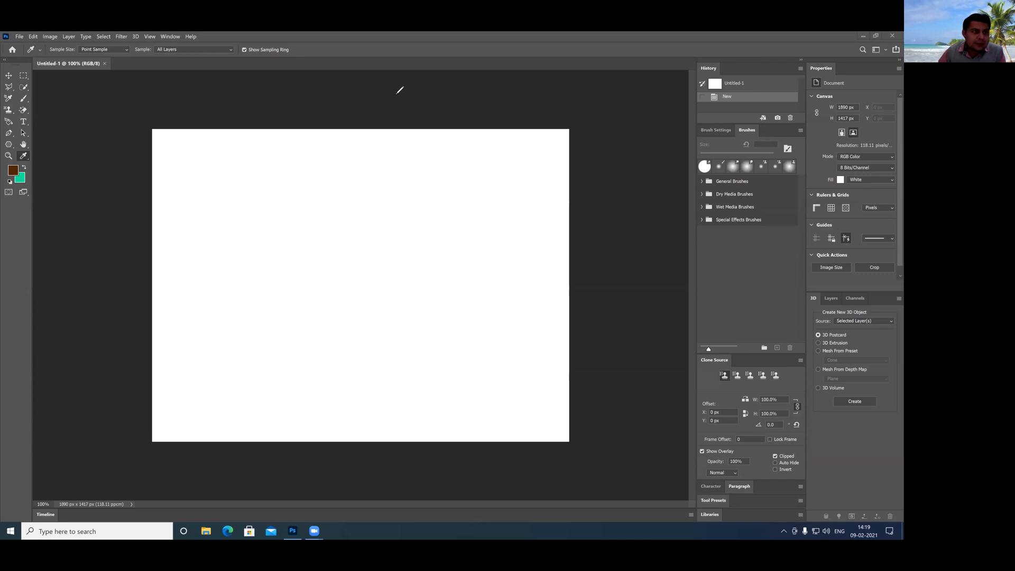
{"action": "mouse_move", "coordinate": [40, 73]}
{"action": "left_mouse_down"}
{"action": "mouse_move", "coordinate": [51, 156]}
{"action": "mouse_move", "coordinate": [24, 89]}
{"action": "mouse_move", "coordinate": [8, 88]}
{"action": "left_mouse_up"}
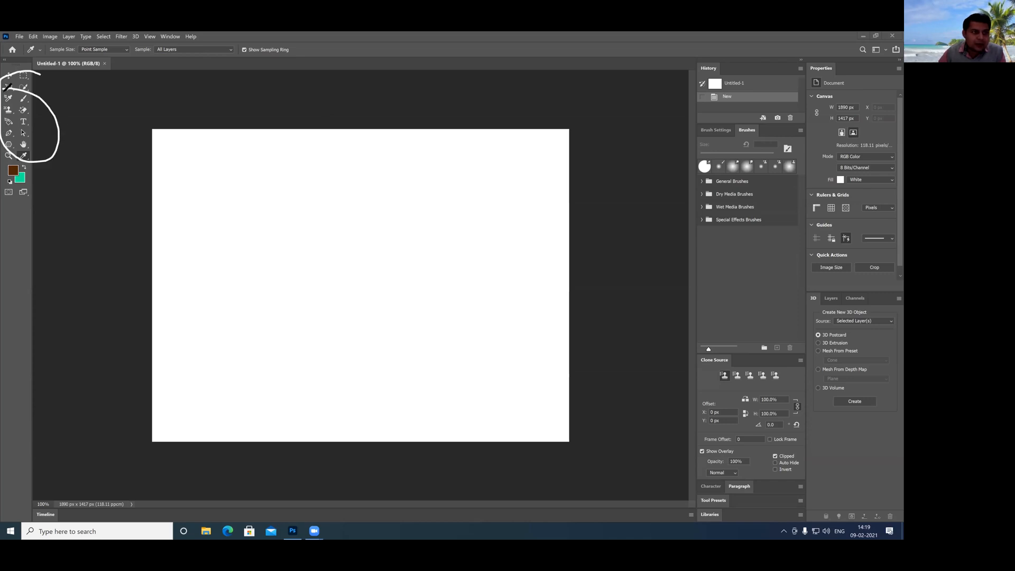
{"action": "left_click_drag", "start_coordinate": [31, 161], "coordinate": [52, 186]}
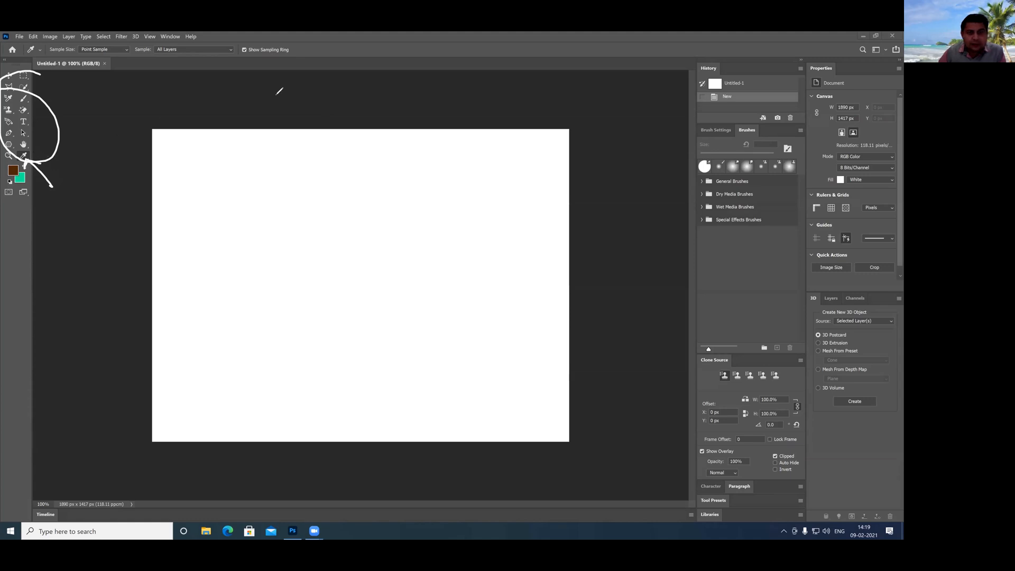
{"action": "left_click", "coordinate": [327, 95]}
{"action": "left_click", "coordinate": [490, 115]}
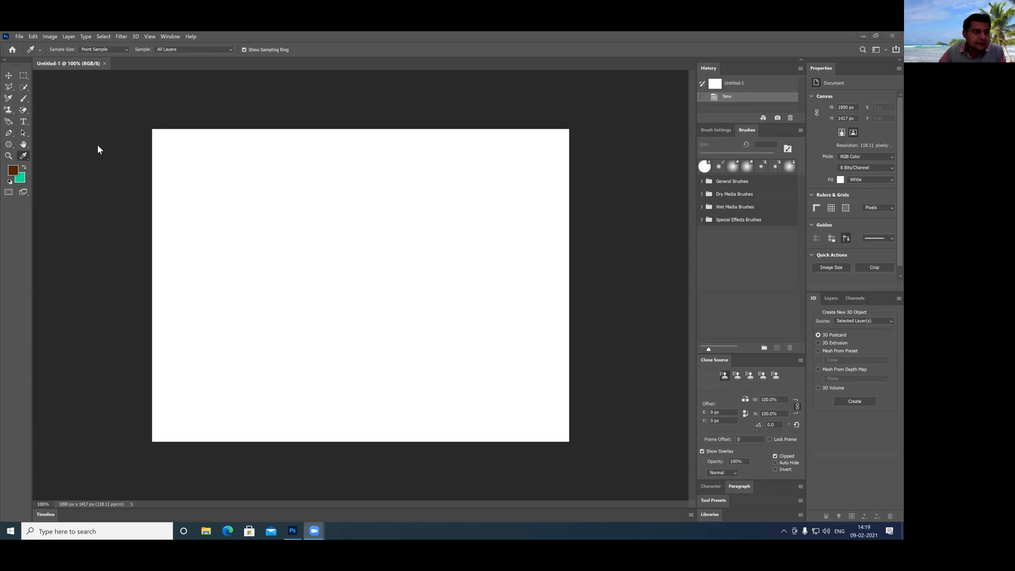
Step: Activate the Frame tool from the additional tools
{"action": "left_click", "coordinate": [28, 160]}
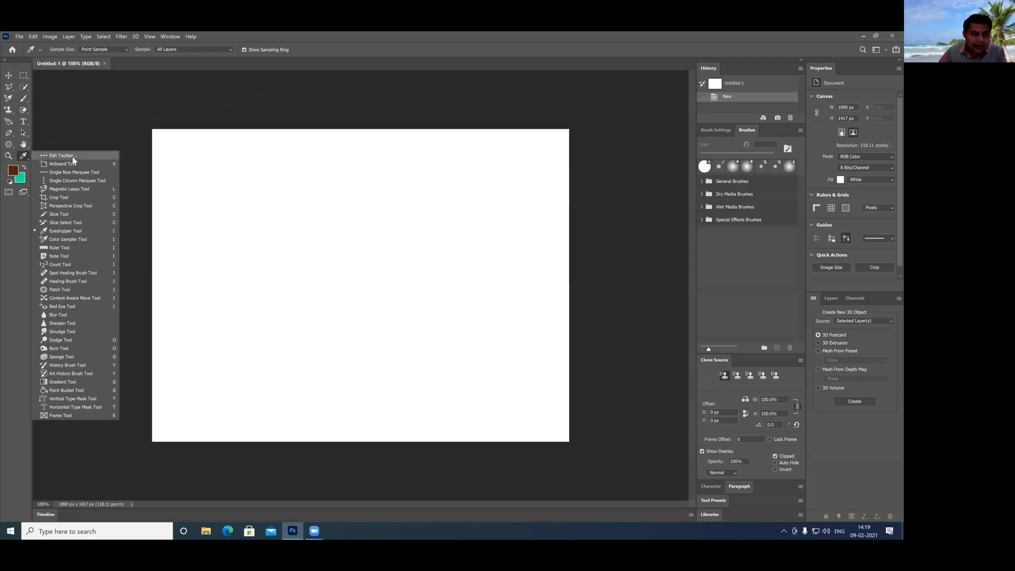
{"action": "left_click", "coordinate": [90, 415]}
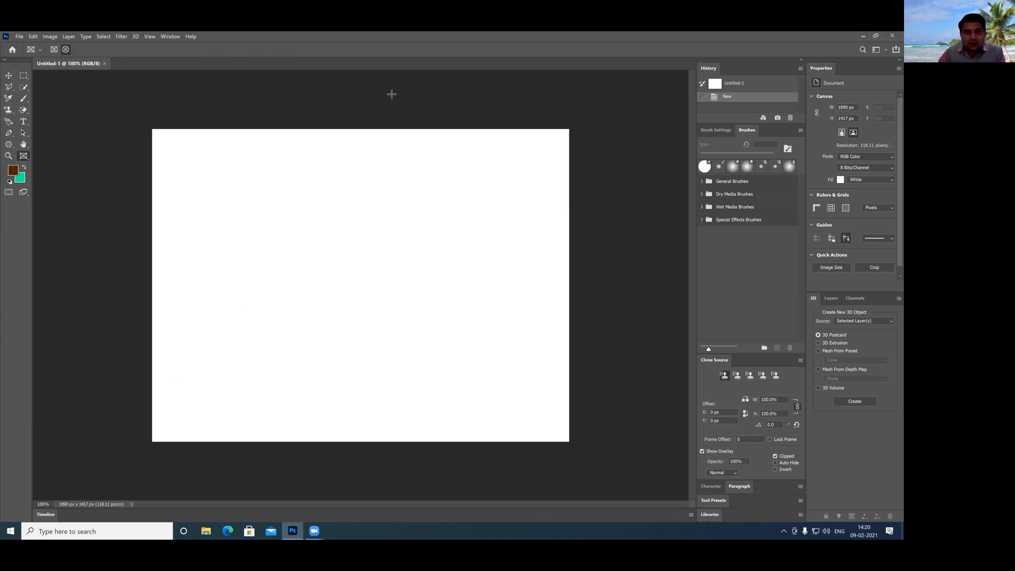
{"action": "mouse_move", "coordinate": [72, 157]}
{"action": "left_mouse_down"}
{"action": "mouse_move", "coordinate": [39, 86]}
{"action": "mouse_move", "coordinate": [54, 61]}
{"action": "left_mouse_up"}
{"action": "left_click_drag", "start_coordinate": [103, 147], "coordinate": [70, 54]}
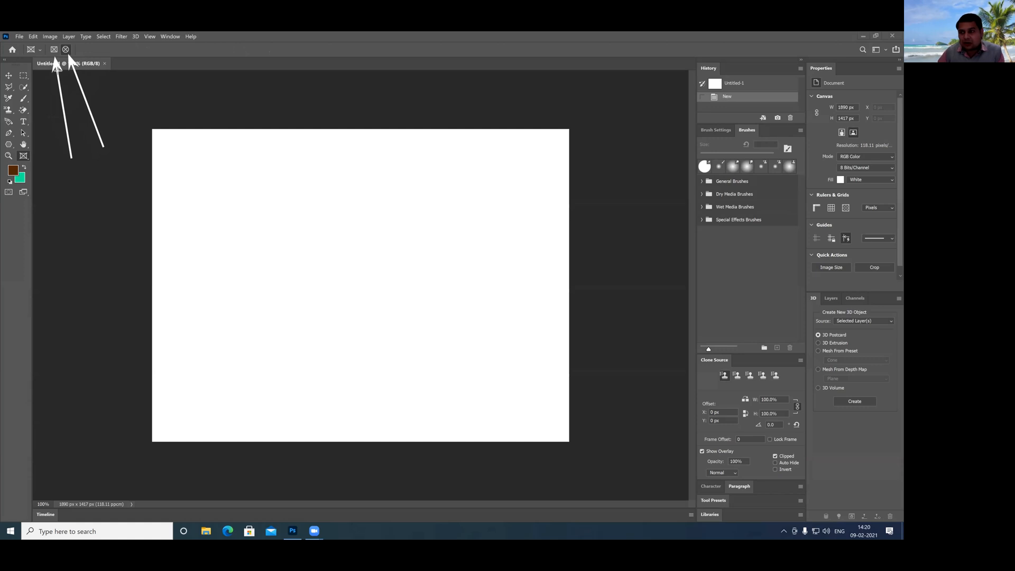
{"action": "left_click_drag", "start_coordinate": [134, 107], "coordinate": [33, 155]}
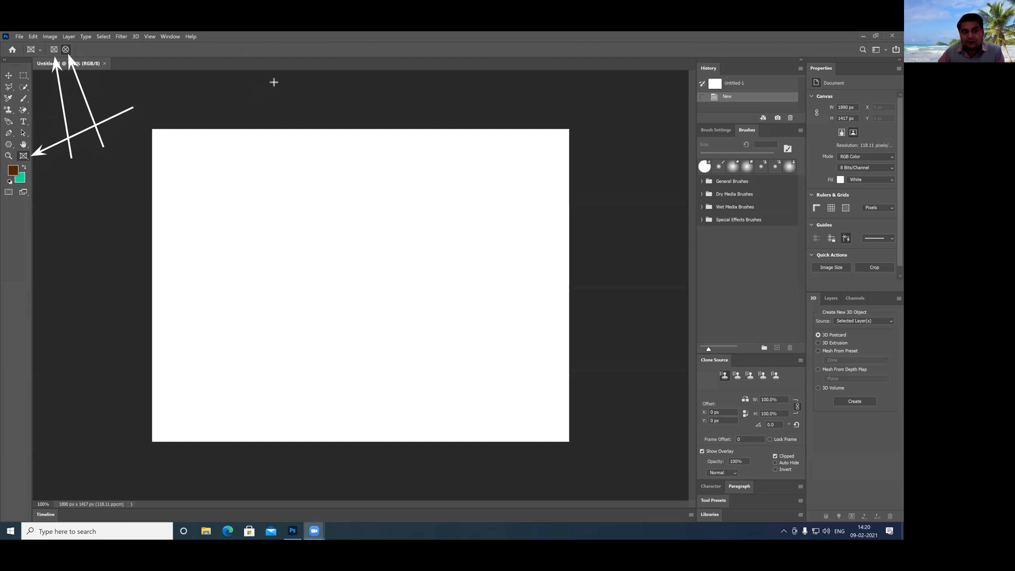
{"action": "key", "text": "Escape"}
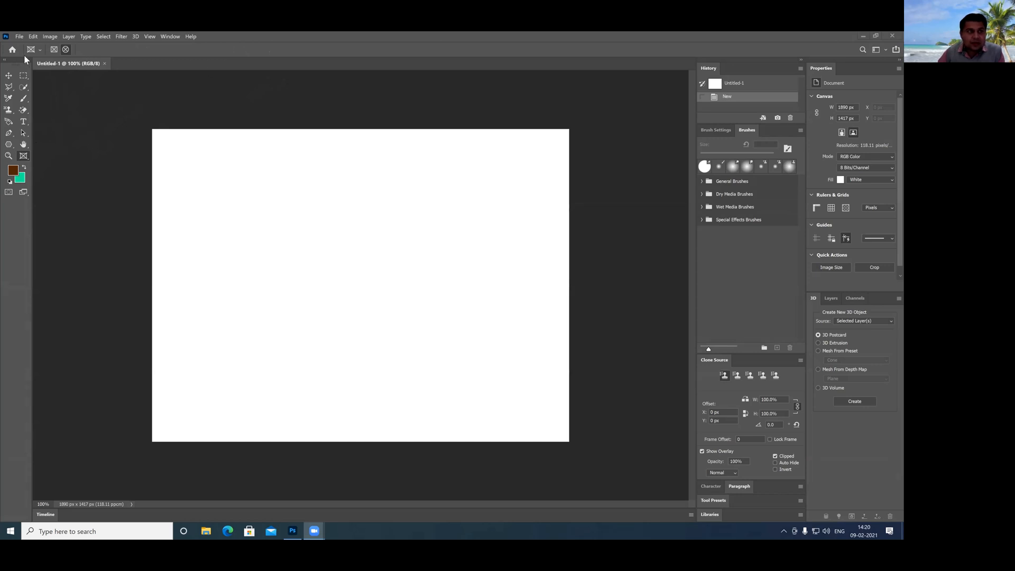
Step: Draw an elliptical frame about 553 × 511 px in the left half of the canvas and delete it
{"action": "left_click", "coordinate": [53, 51]}
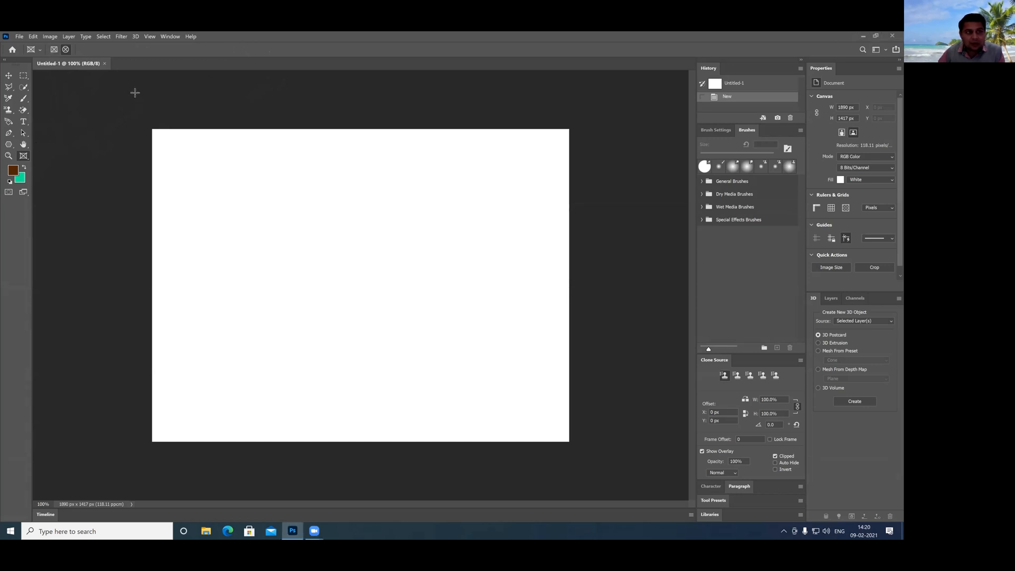
{"action": "left_click_drag", "start_coordinate": [200, 202], "coordinate": [322, 315]}
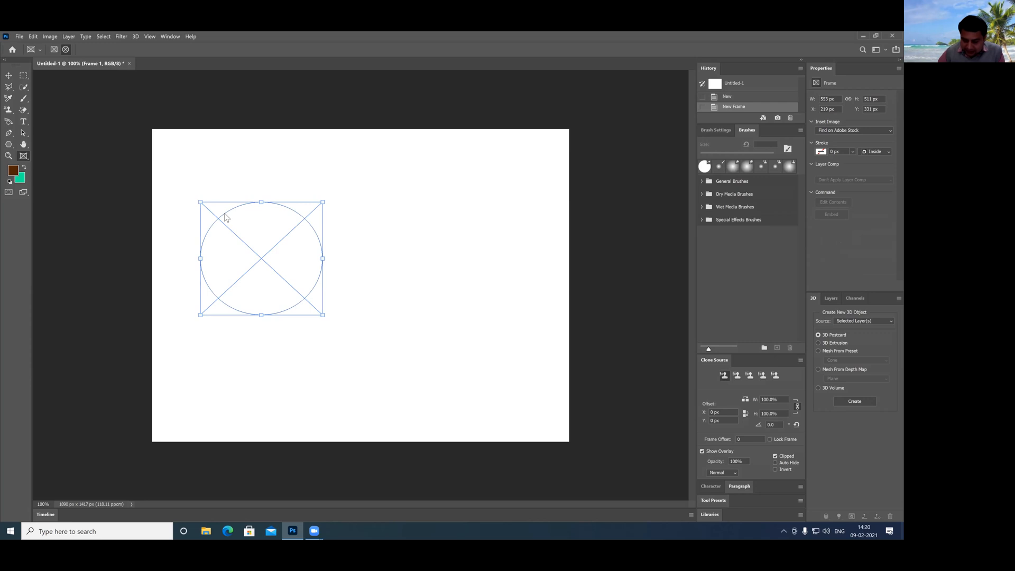
{"action": "key", "text": "Delete"}
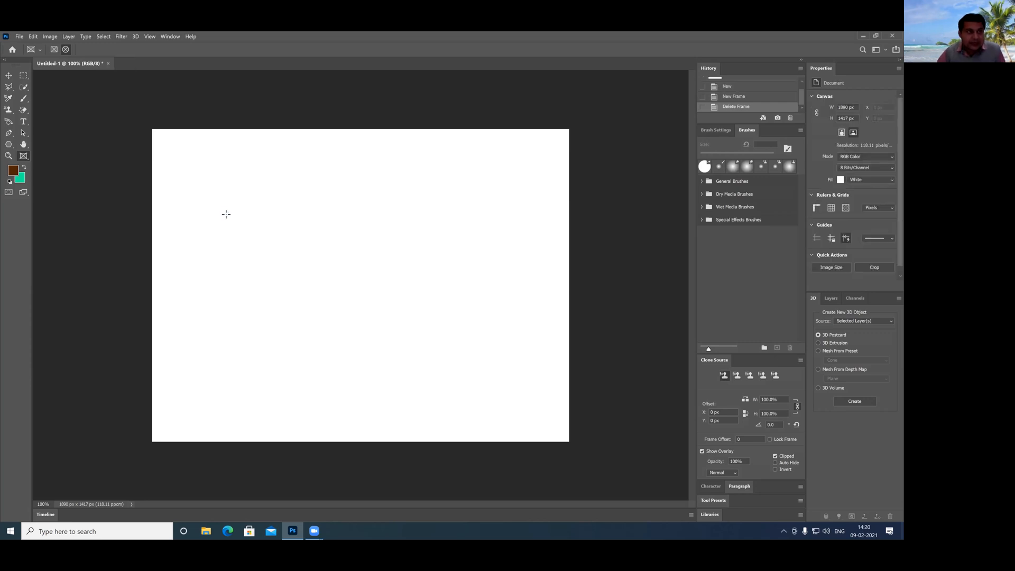
Step: Draw a rectangular frame about 532 × 474 px in the left half of the canvas with the Frame tool
{"action": "left_click", "coordinate": [9, 75]}
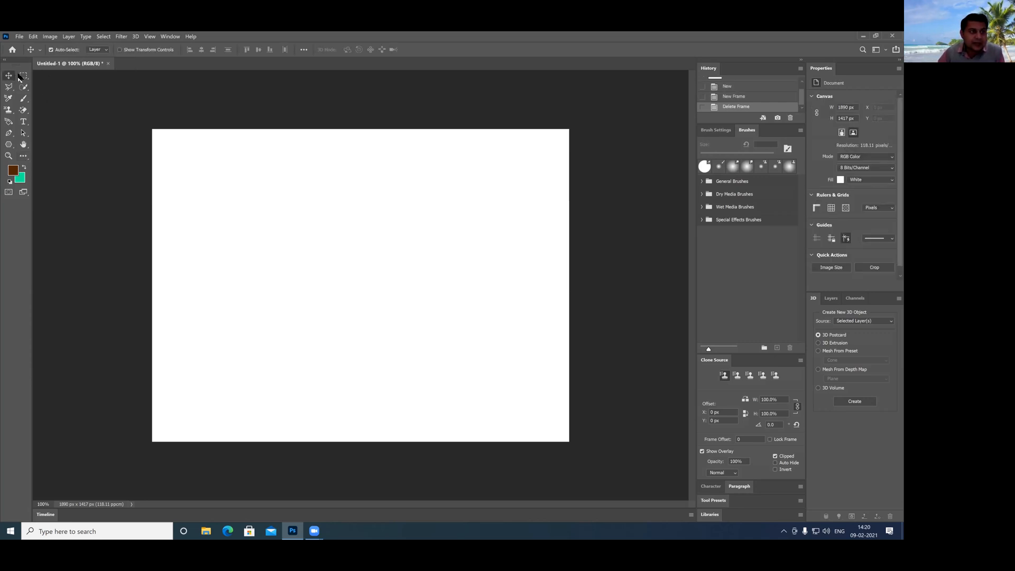
{"action": "left_click", "coordinate": [23, 155]}
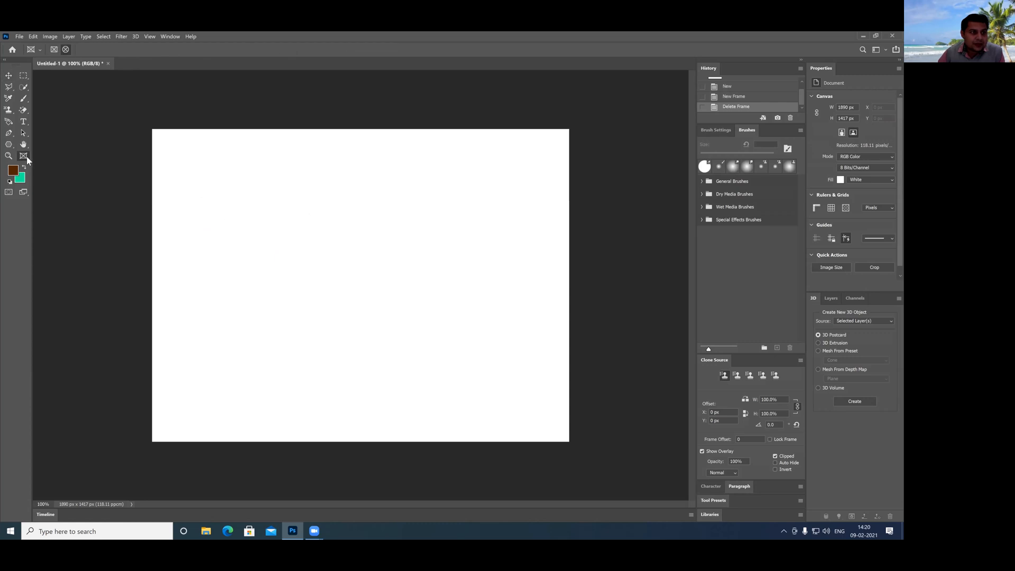
{"action": "left_click", "coordinate": [53, 49]}
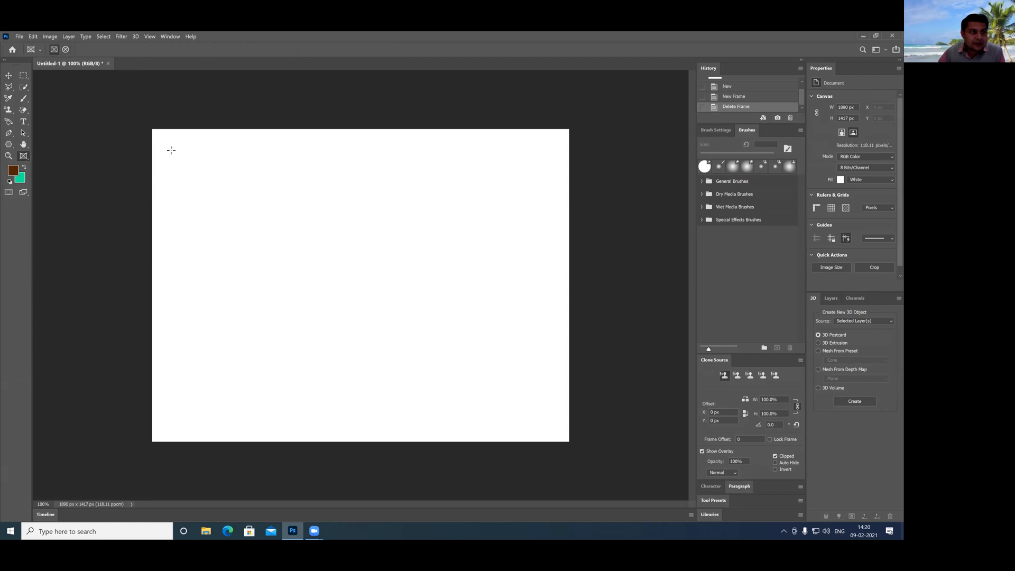
{"action": "left_click_drag", "start_coordinate": [207, 224], "coordinate": [324, 327]}
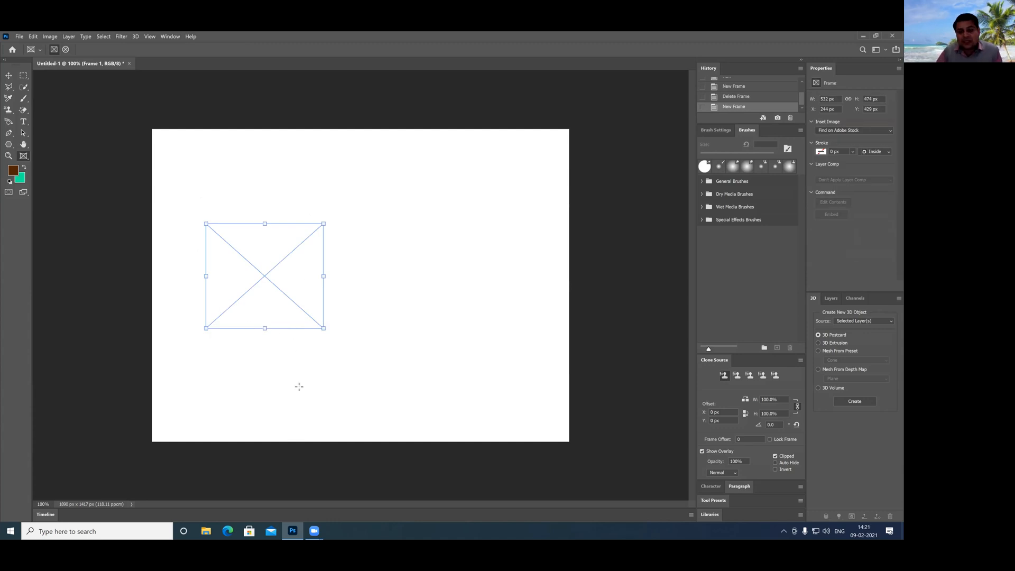
Step: Place the car photo from the desktop into the rectangular frame
{"action": "key", "text": "v"}
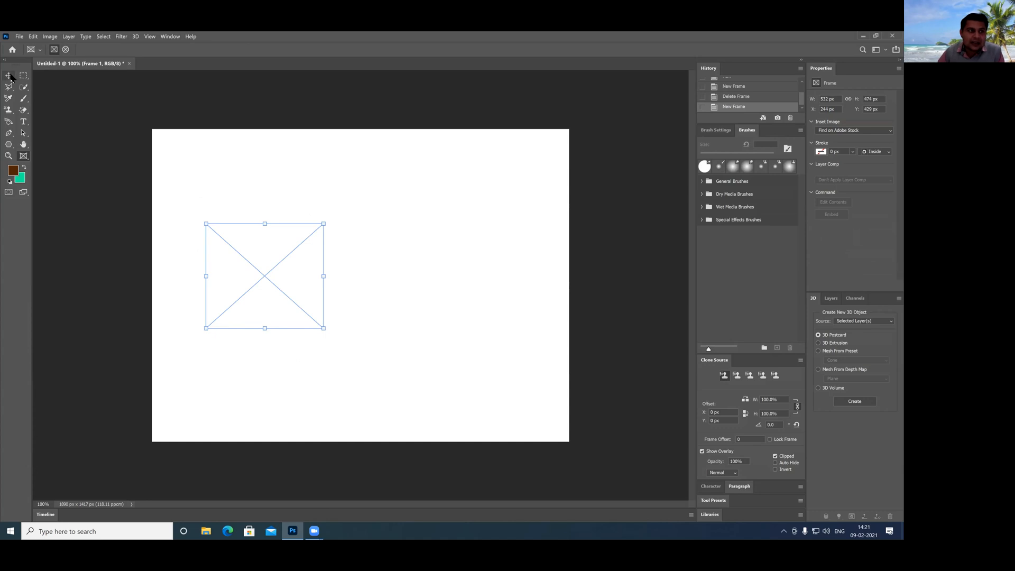
{"action": "left_click", "coordinate": [293, 531]}
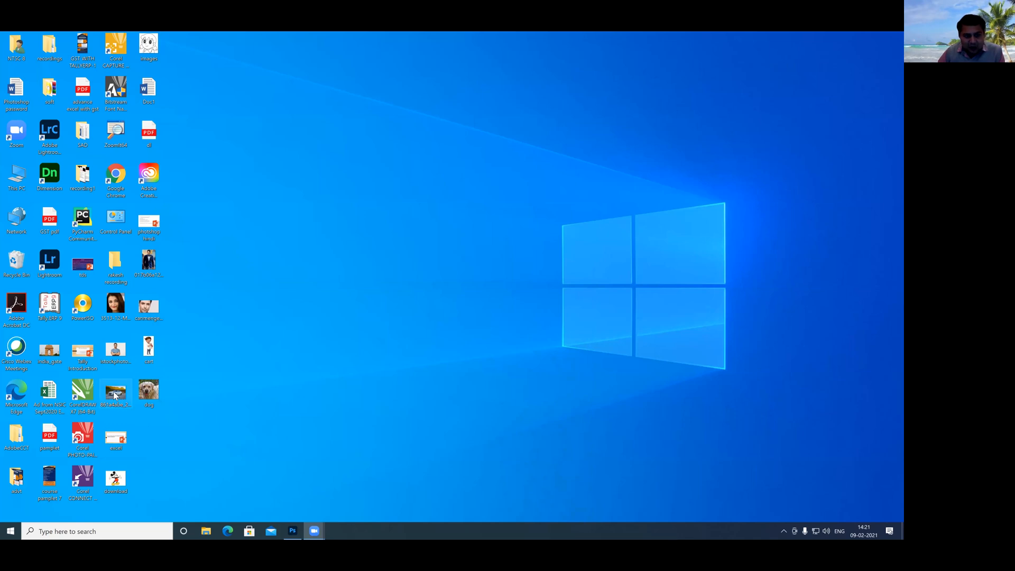
{"action": "left_click_drag", "start_coordinate": [115, 395], "coordinate": [274, 287]}
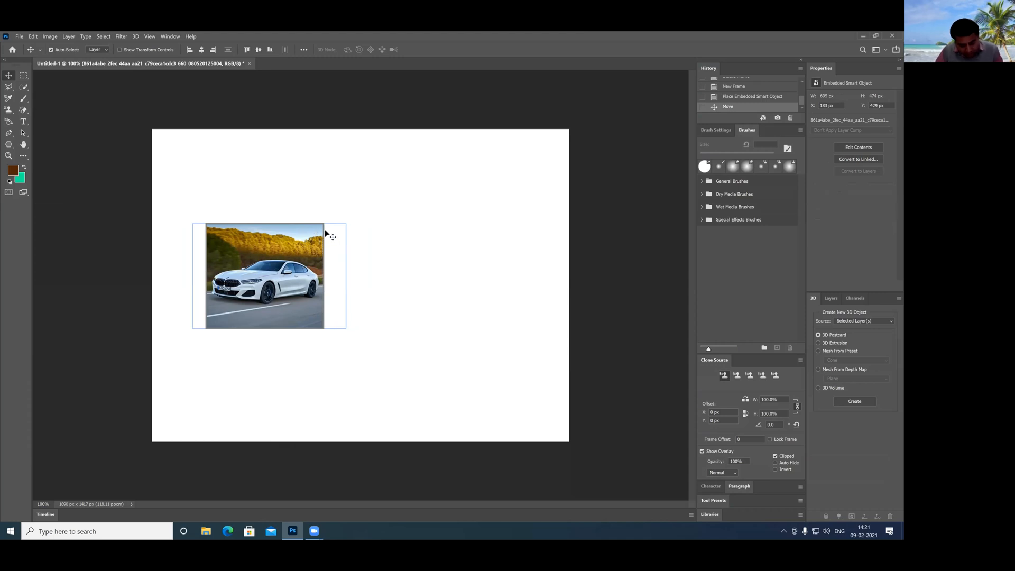
Step: Free-transform the car image inside the frame, trying larger sizes and finishing at about 25.92% scale
{"action": "key", "text": "ctrl"}
{"action": "key", "text": "ctrl+t"}
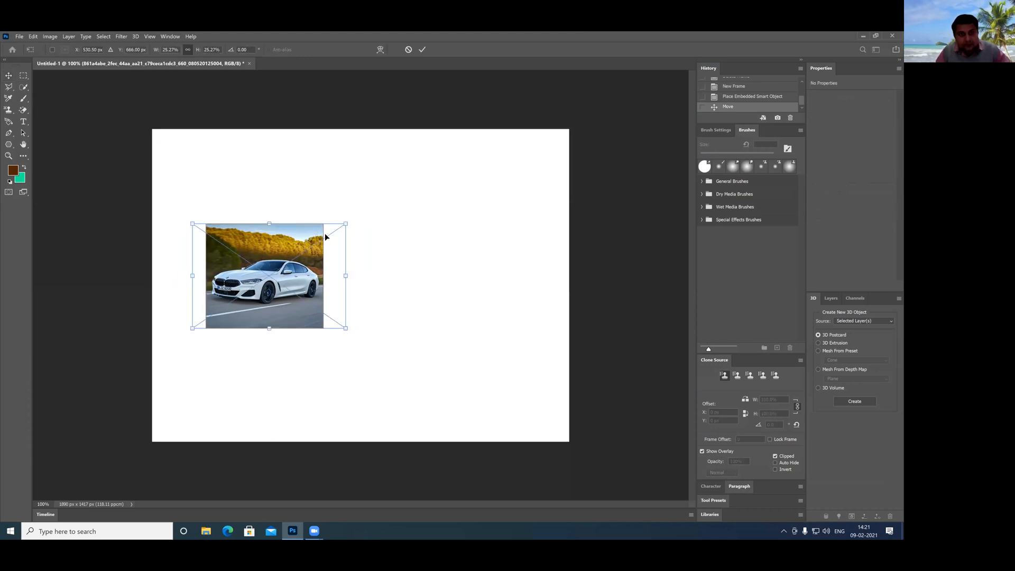
{"action": "left_click_drag", "start_coordinate": [347, 222], "coordinate": [437, 185]}
{"action": "mouse_move", "coordinate": [265, 262]}
{"action": "left_mouse_down"}
{"action": "mouse_move", "coordinate": [191, 306]}
{"action": "mouse_move", "coordinate": [194, 288]}
{"action": "mouse_move", "coordinate": [227, 270]}
{"action": "mouse_move", "coordinate": [245, 281]}
{"action": "mouse_move", "coordinate": [267, 265]}
{"action": "left_mouse_up"}
{"action": "left_click_drag", "start_coordinate": [425, 169], "coordinate": [345, 224]}
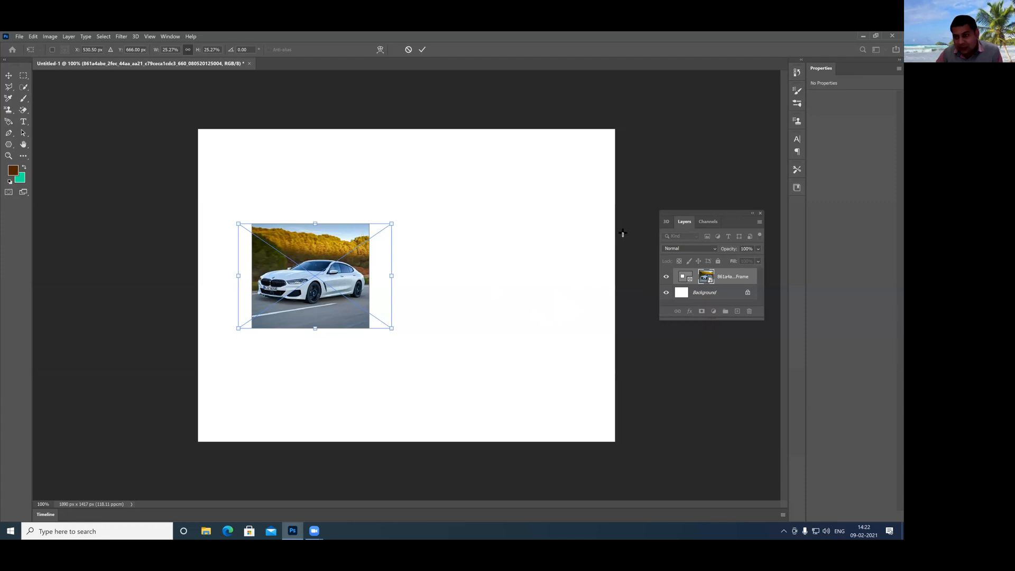
{"action": "left_click_drag", "start_coordinate": [622, 231], "coordinate": [678, 274]}
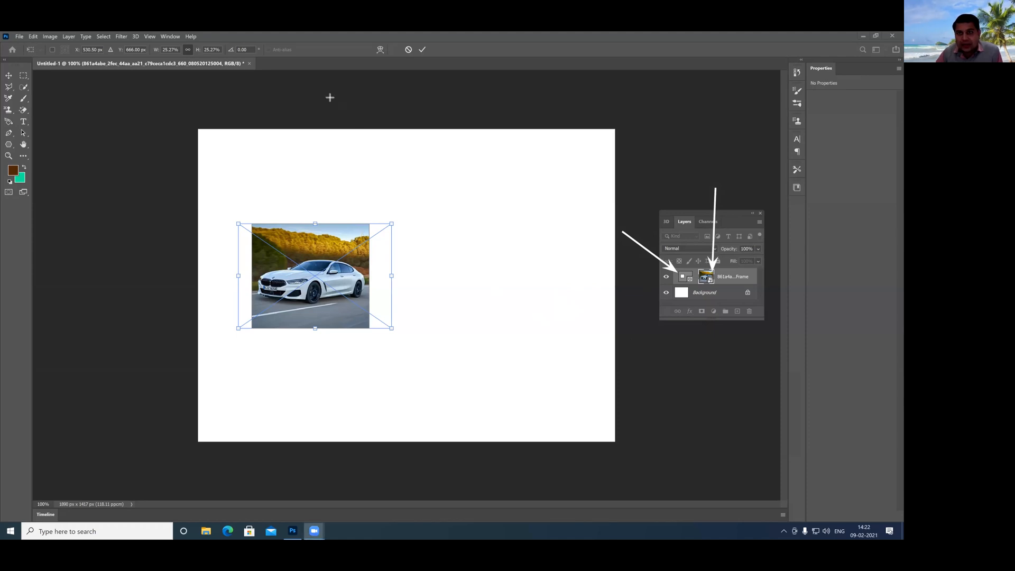
{"action": "key", "text": "Escape"}
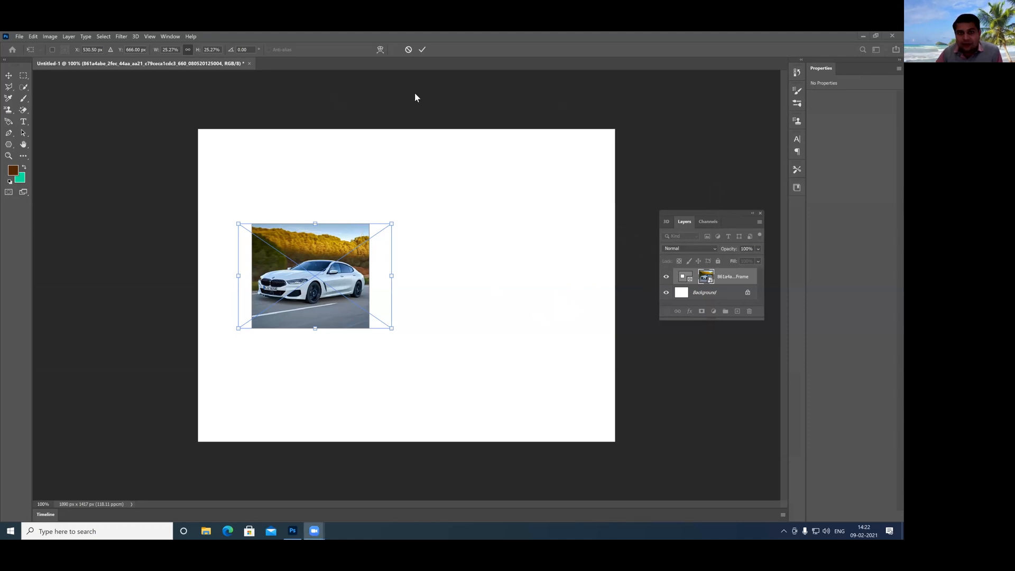
{"action": "left_click_drag", "start_coordinate": [720, 168], "coordinate": [712, 268]}
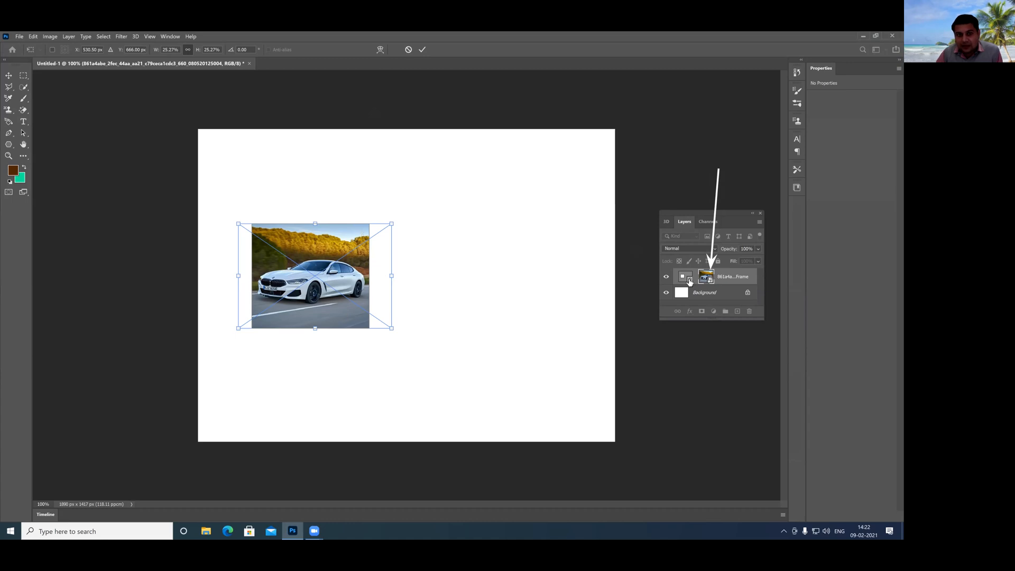
{"action": "mouse_move", "coordinate": [391, 222]}
{"action": "left_mouse_down"}
{"action": "mouse_move", "coordinate": [468, 181]}
{"action": "mouse_move", "coordinate": [379, 236]}
{"action": "mouse_move", "coordinate": [396, 221]}
{"action": "left_mouse_up"}
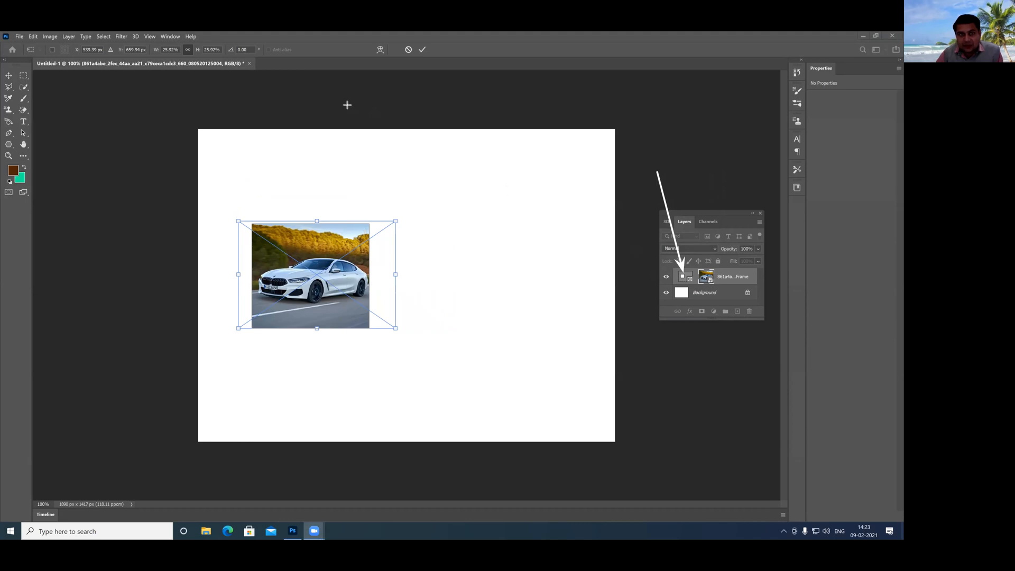
Step: Select only the frame of the car layer and enlarge it to about 636 × 557 px, leaving the image size alone
{"action": "left_click", "coordinate": [685, 283]}
{"action": "left_click", "coordinate": [685, 283]}
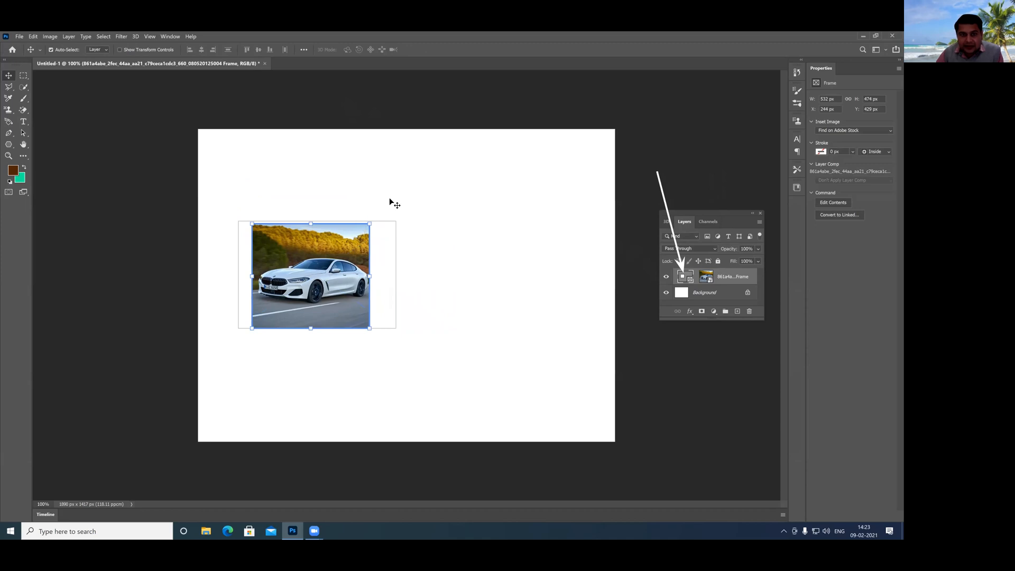
{"action": "left_click_drag", "start_coordinate": [370, 224], "coordinate": [433, 171]}
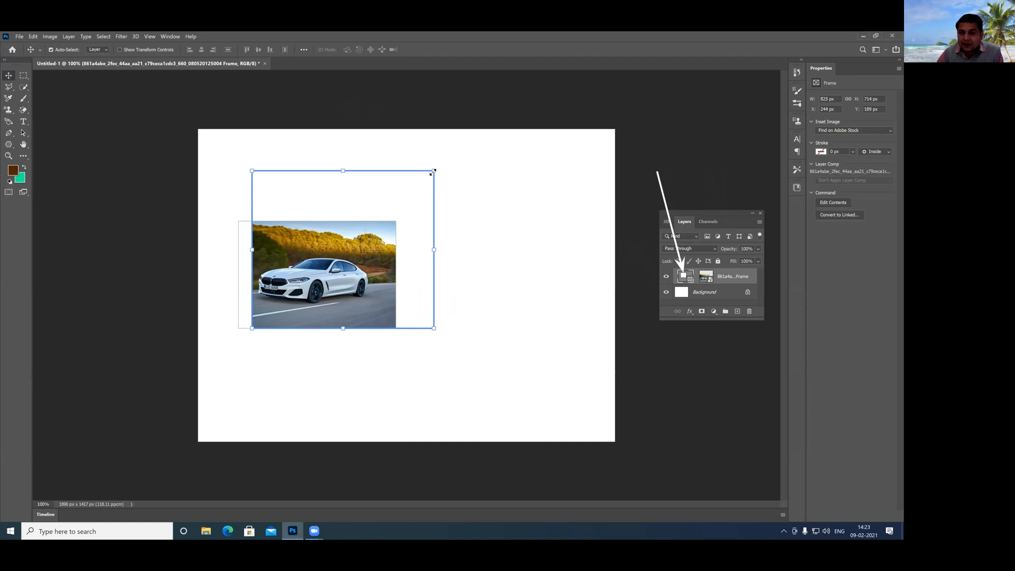
{"action": "left_click_drag", "start_coordinate": [434, 172], "coordinate": [392, 205]}
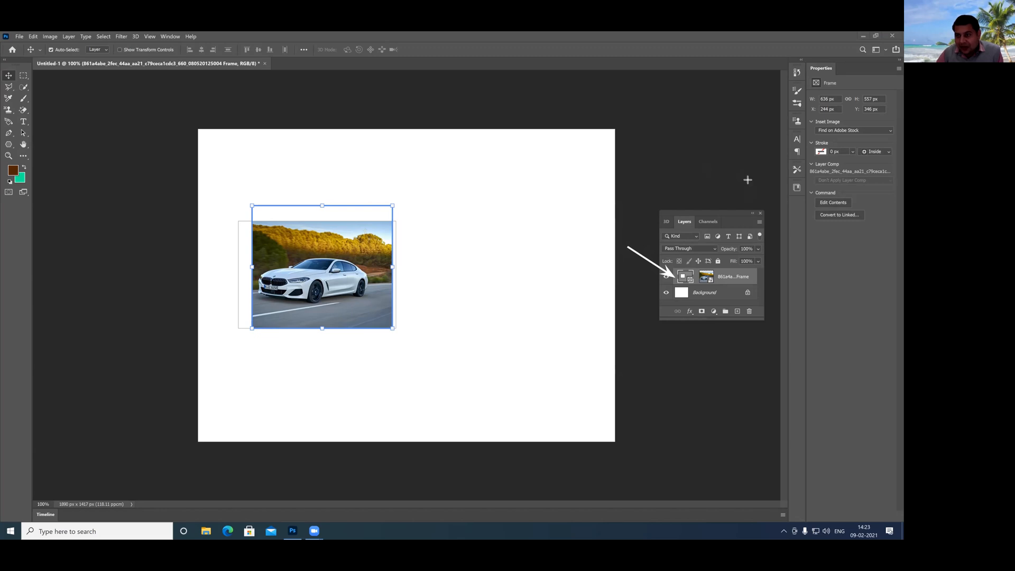
Step: Try enlarging only the frame of the car layer to about 784 × 636 px, leaving the image size alone
{"action": "left_click_drag", "start_coordinate": [746, 179], "coordinate": [709, 272]}
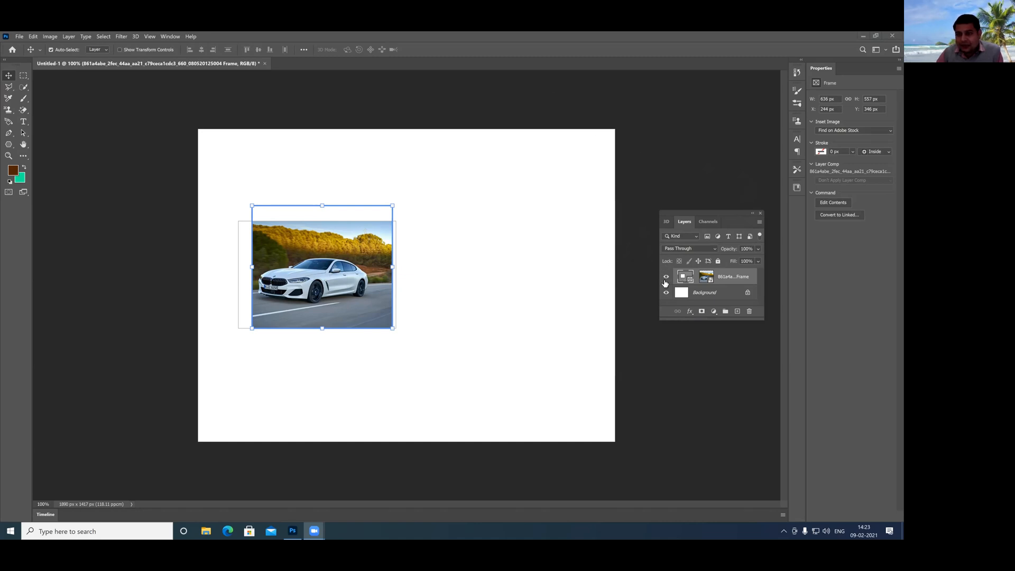
{"action": "left_click", "coordinate": [724, 280]}
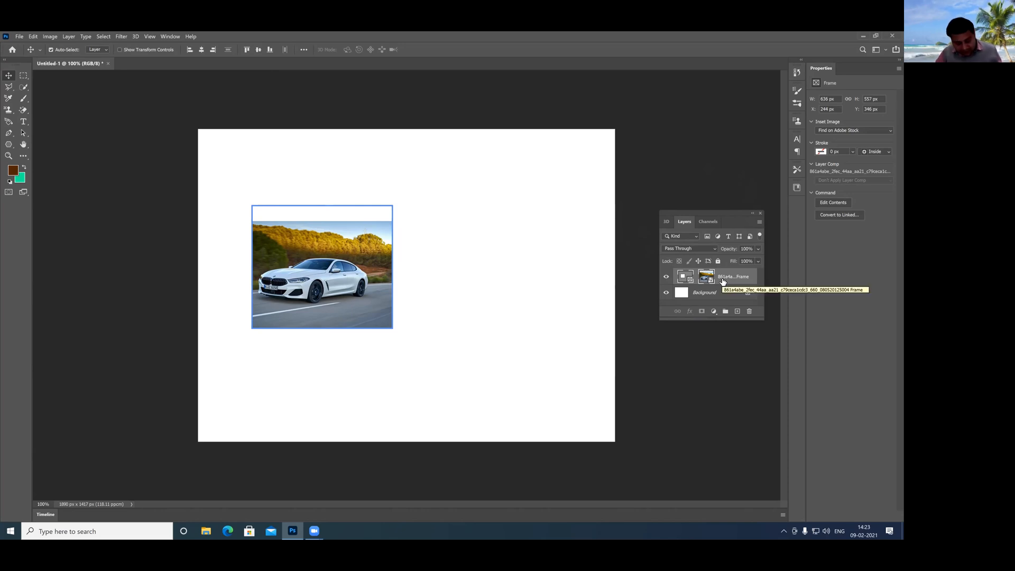
{"action": "left_click", "coordinate": [686, 280]}
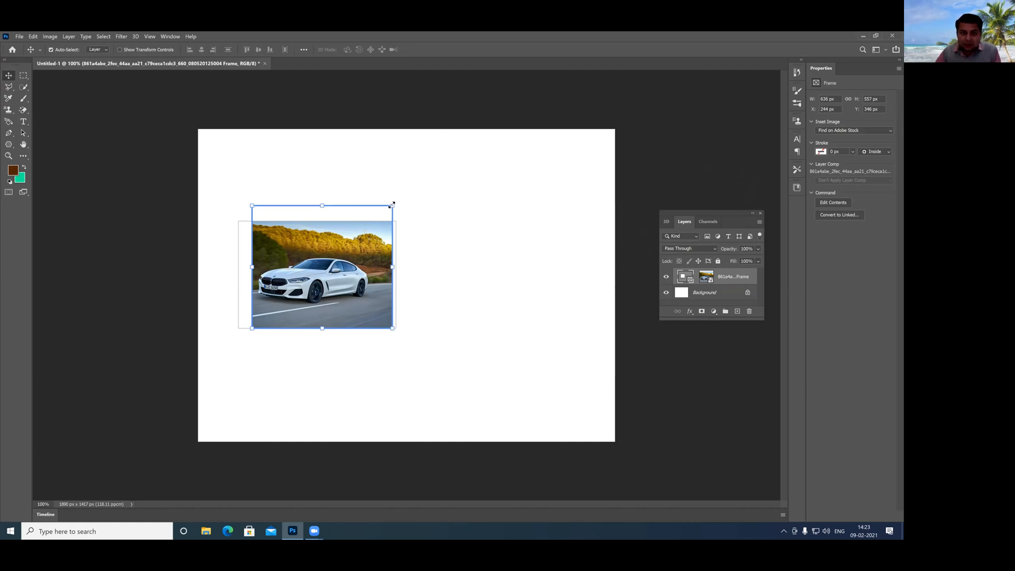
{"action": "left_click_drag", "start_coordinate": [392, 206], "coordinate": [420, 194]}
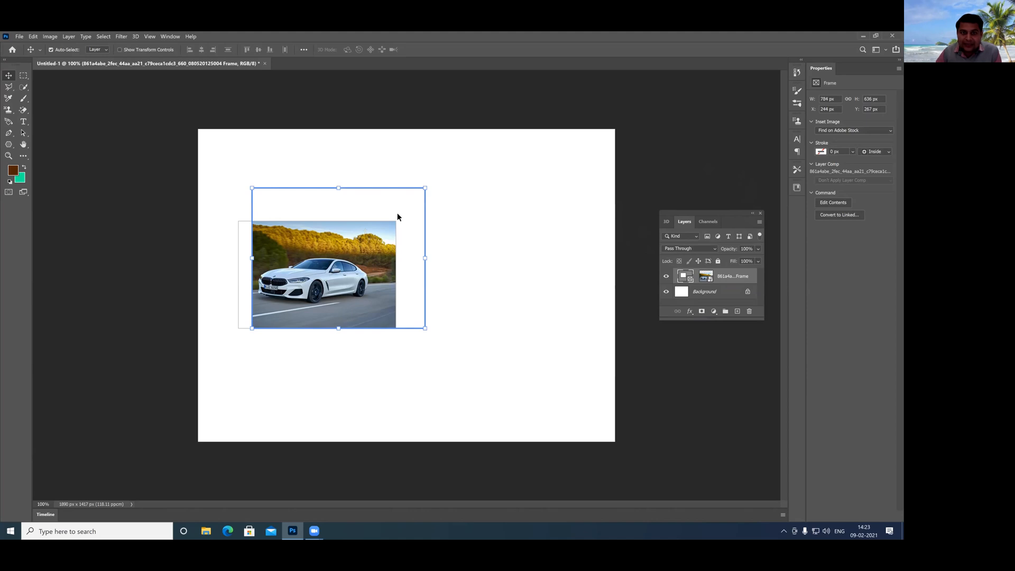
Step: Undo all the recent enlargements of the car frame and return to the Move tool
{"action": "key", "text": "ctrl"}
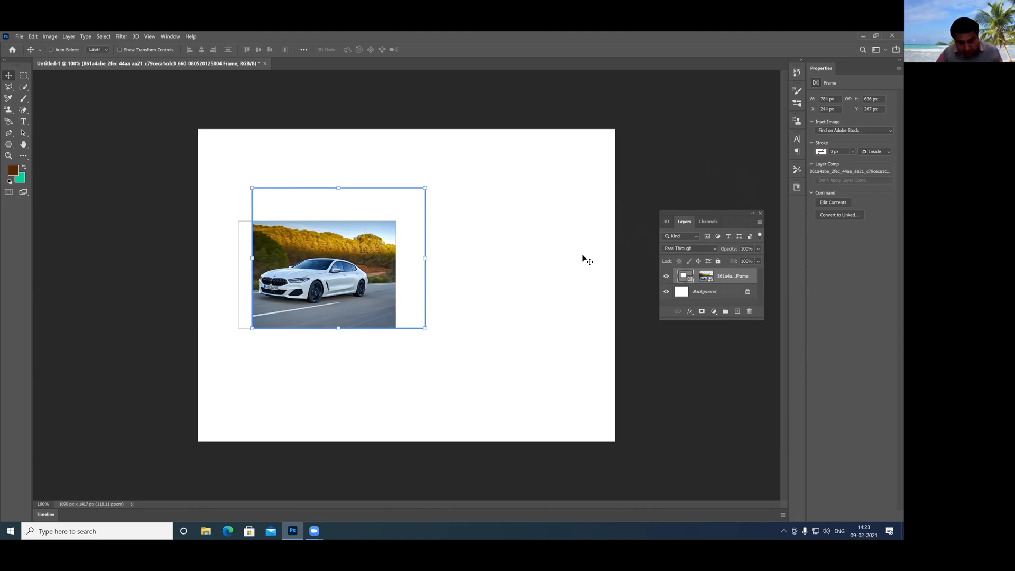
{"action": "key", "text": "ctrl+z"}
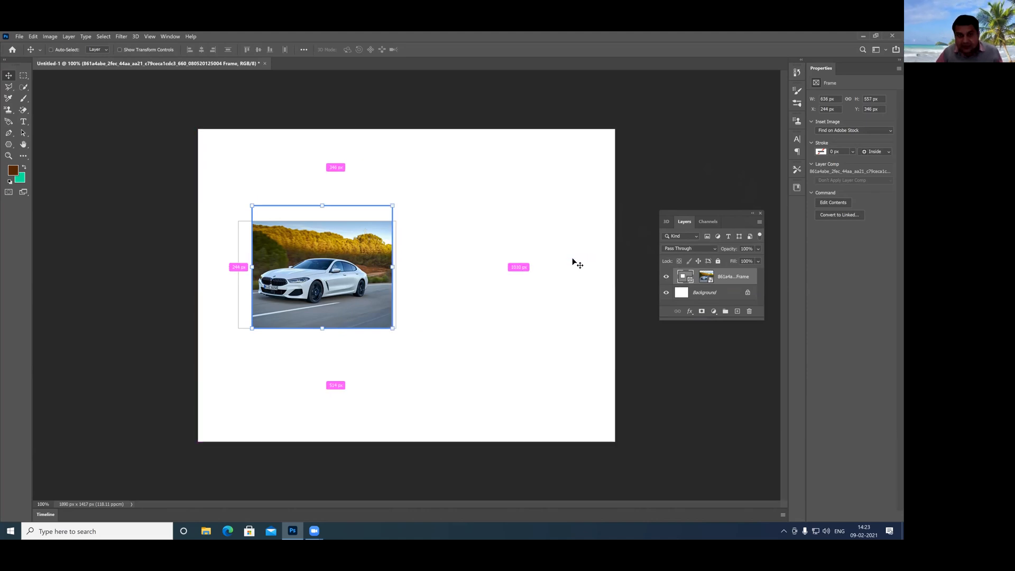
{"action": "key", "text": "ctrl+z"}
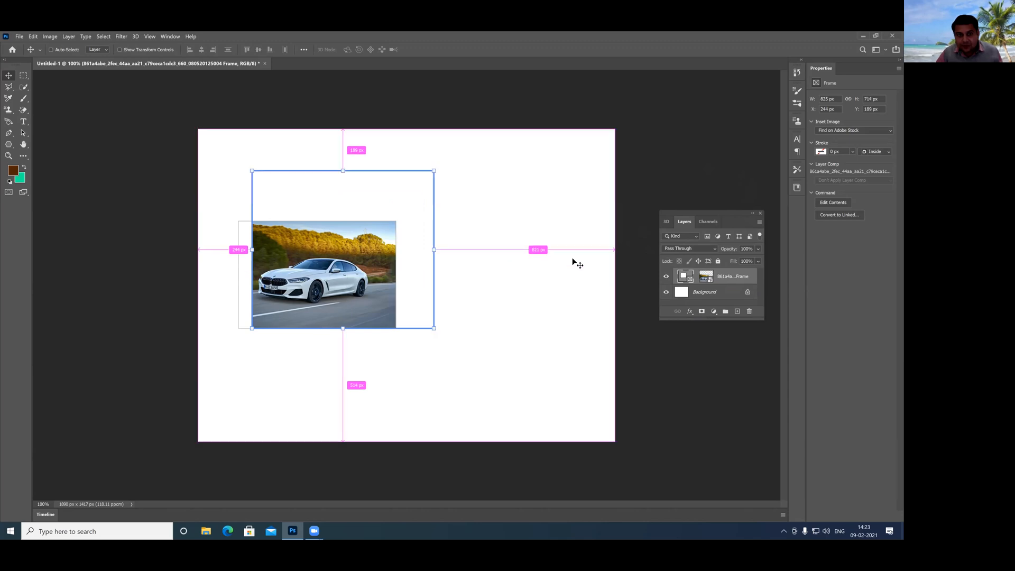
{"action": "key", "text": "z"}
{"action": "key", "text": "ctrl+z"}
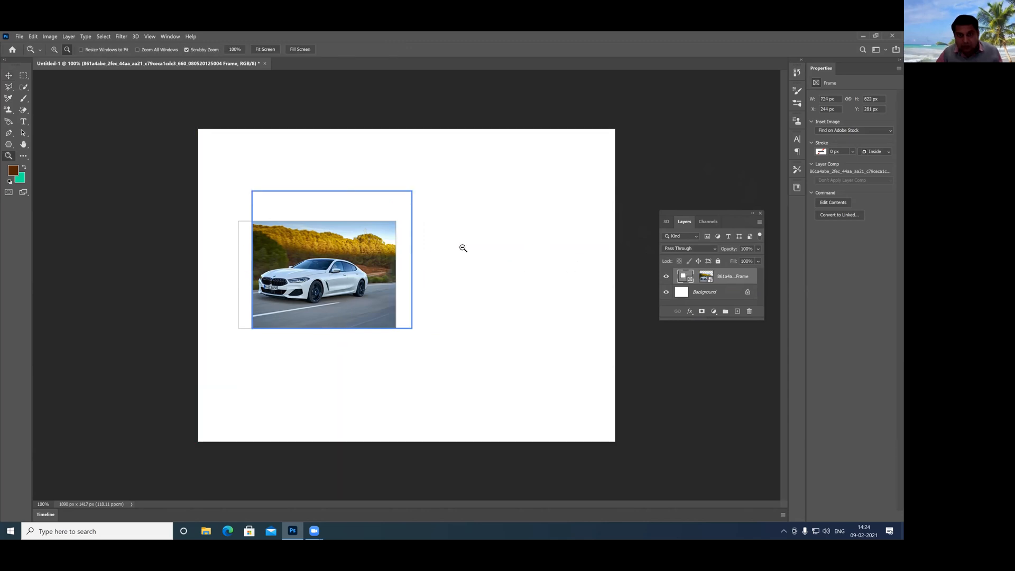
{"action": "key", "text": "ctrl+z"}
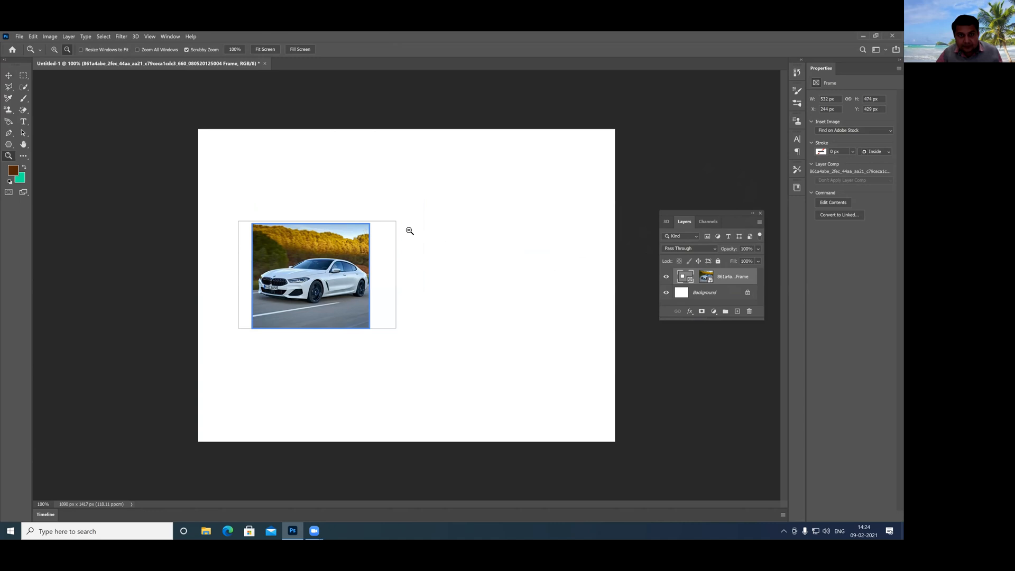
{"action": "left_click", "coordinate": [8, 78]}
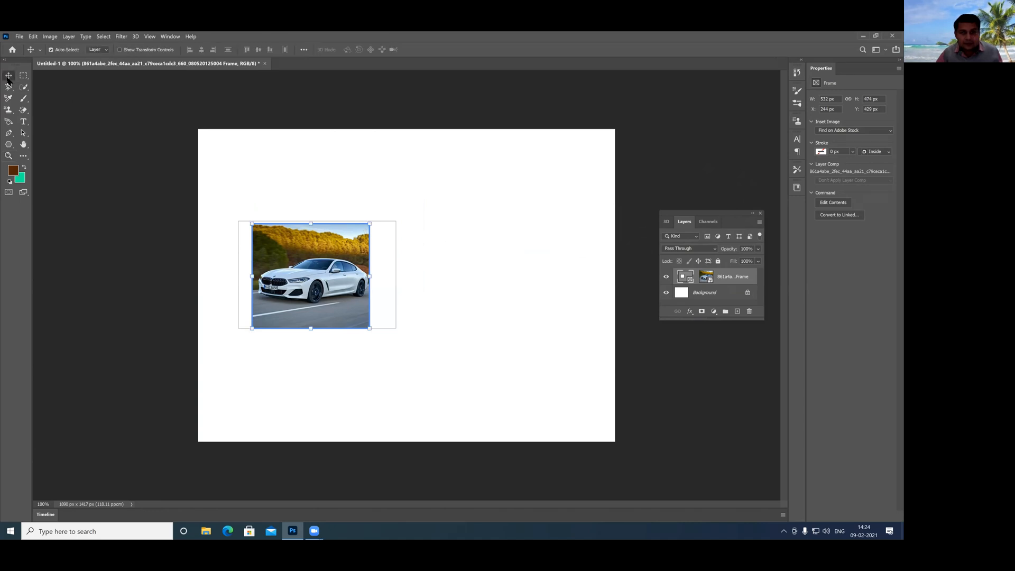
Step: Select the car layer's frame and image together and free-transform both to about 123.55% scale
{"action": "left_click", "coordinate": [724, 281]}
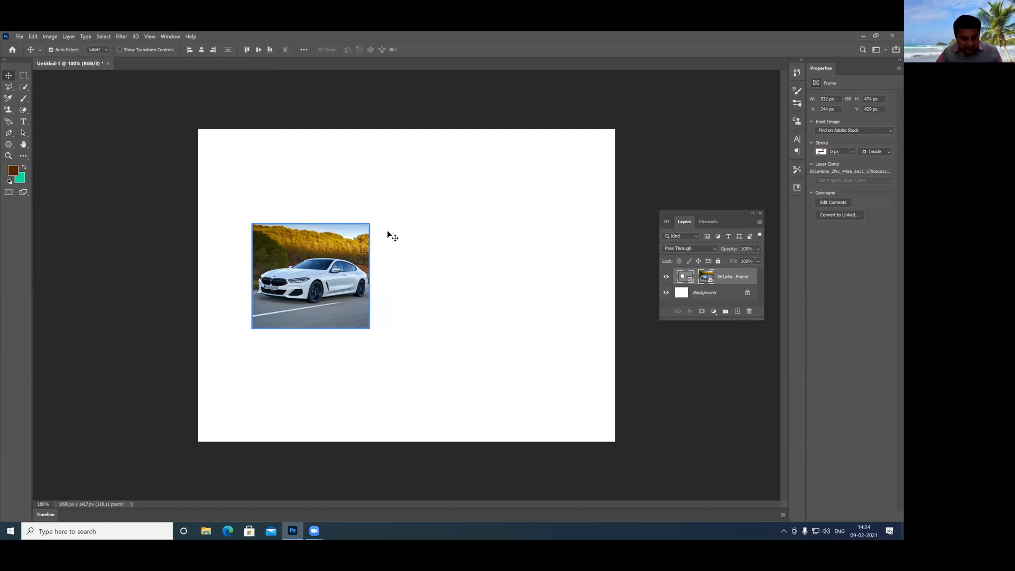
{"action": "key", "text": "ctrl+t"}
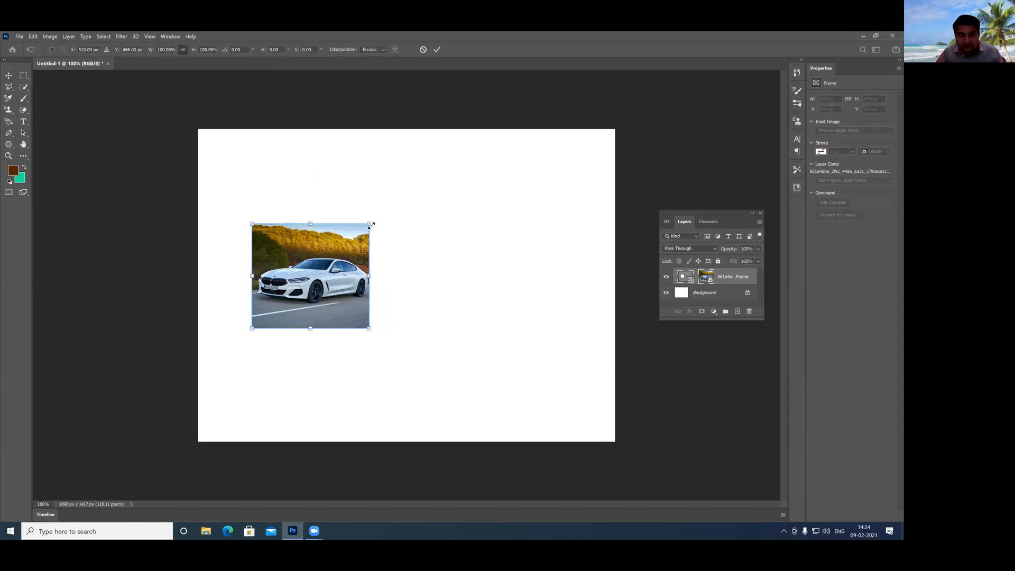
{"action": "left_click_drag", "start_coordinate": [370, 222], "coordinate": [398, 203]}
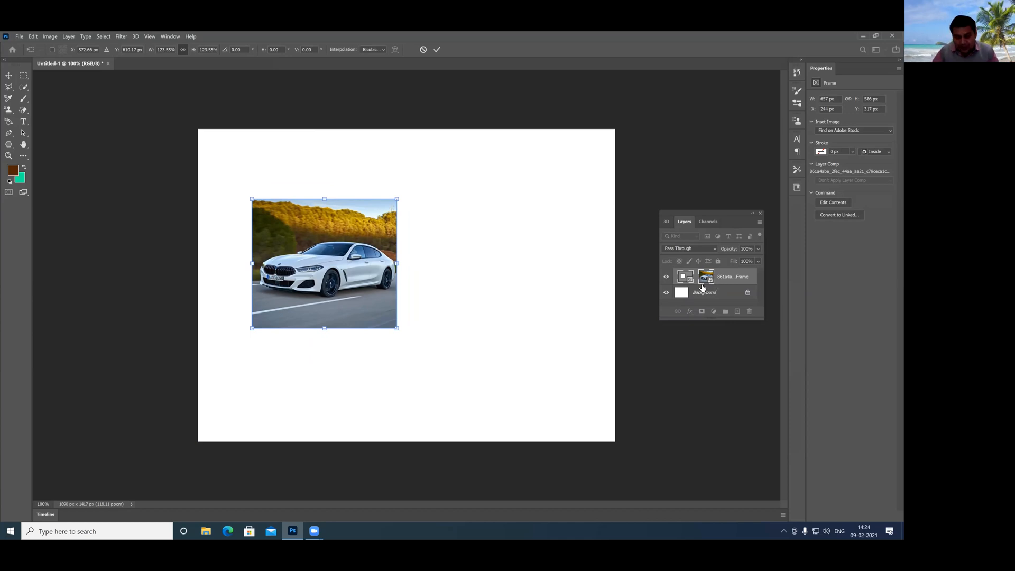
{"action": "key", "text": "Return"}
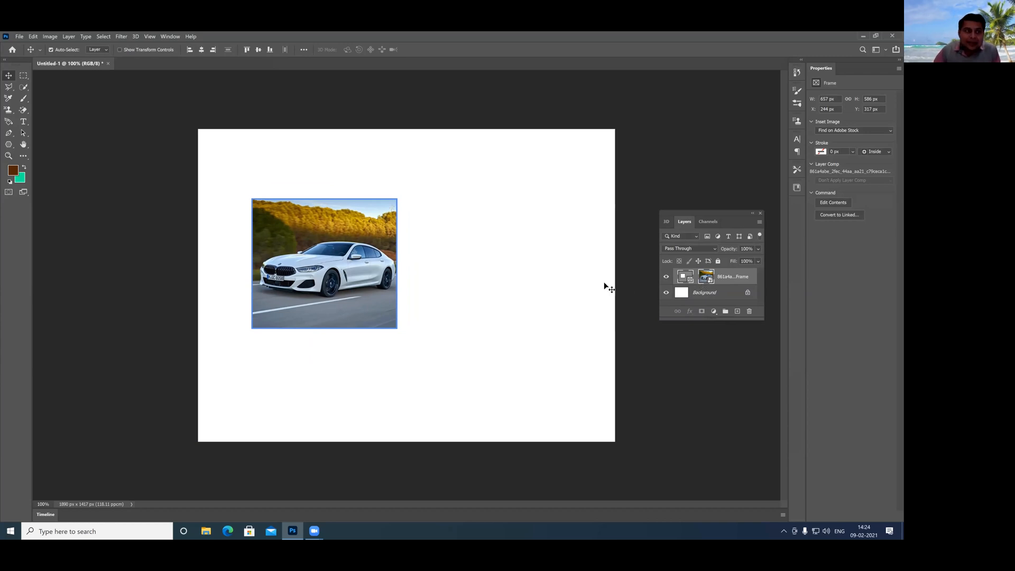
Step: Draw an elliptical frame about 595 × 560 px on the canvas beside the car frame with the Frame tool
{"action": "left_click", "coordinate": [27, 154]}
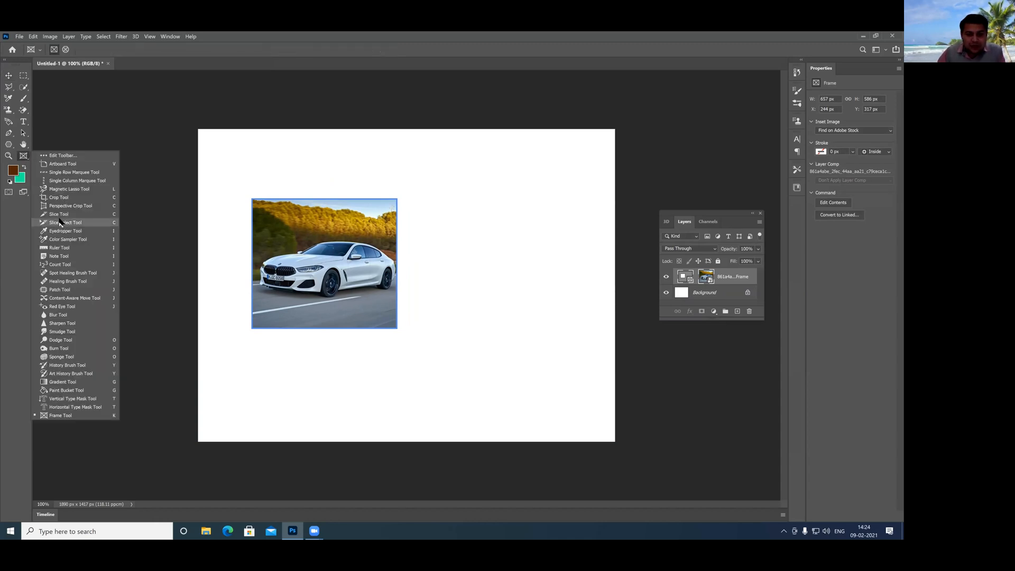
{"action": "left_click", "coordinate": [61, 416]}
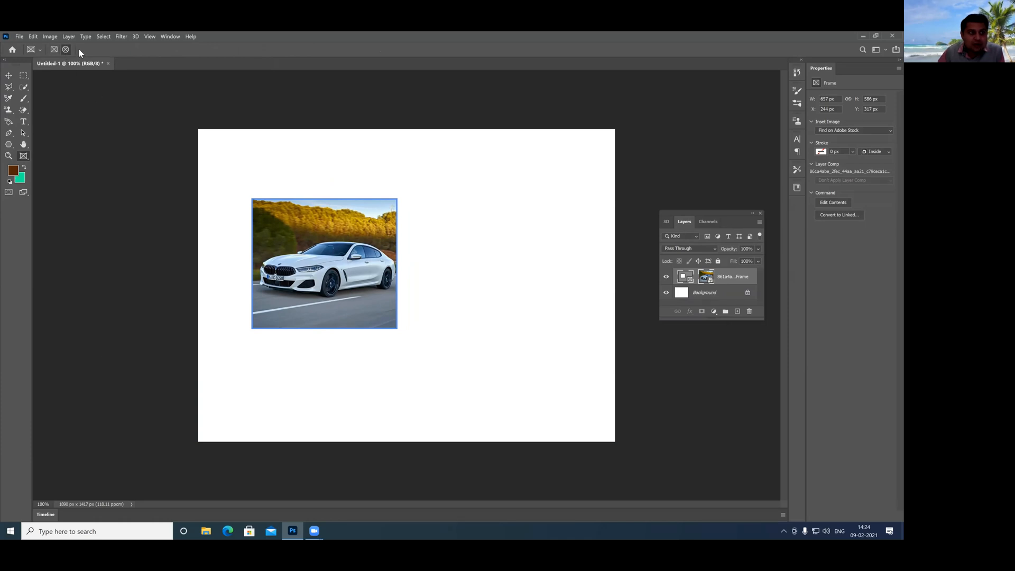
{"action": "left_click_drag", "start_coordinate": [444, 213], "coordinate": [576, 337]}
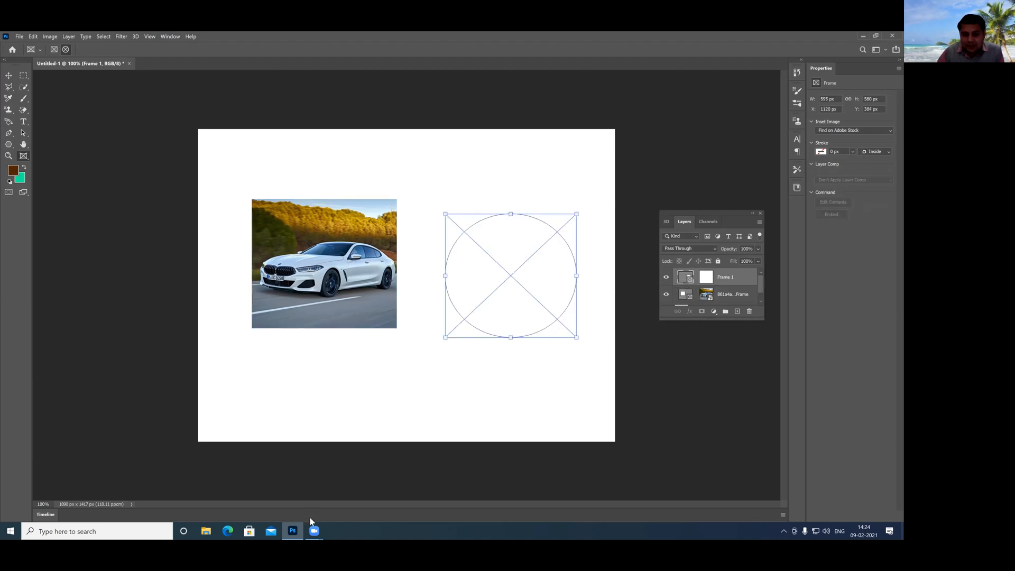
Step: Place the car photo from the desktop into the elliptical frame
{"action": "left_click", "coordinate": [292, 530]}
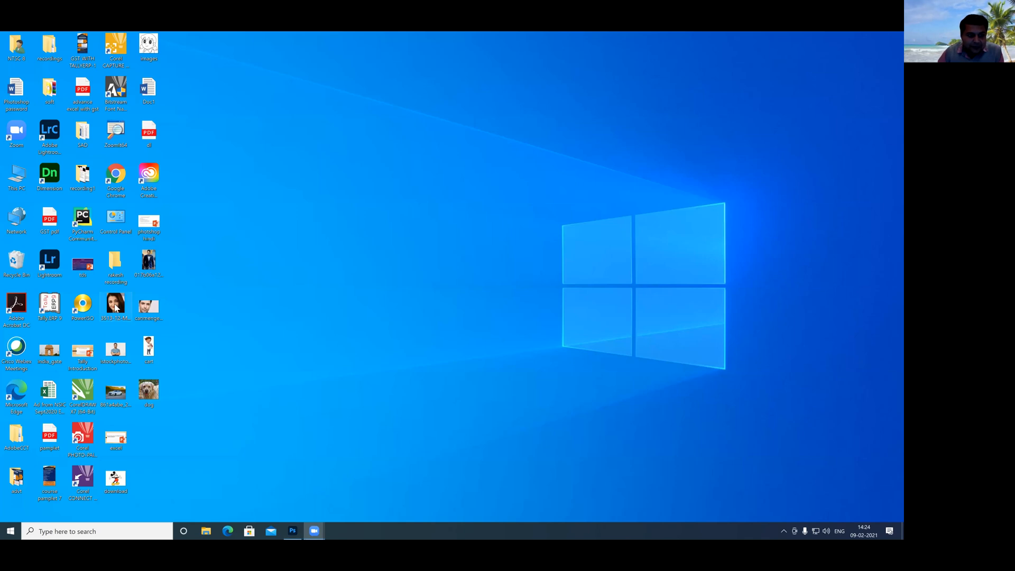
{"action": "left_click_drag", "start_coordinate": [117, 394], "coordinate": [513, 297]}
{"action": "left_click_drag", "start_coordinate": [460, 386], "coordinate": [456, 386]}
Step: Move the elliptical and rectangular car frames up into the upper corners of the canvas
{"action": "left_click", "coordinate": [9, 76]}
{"action": "left_click_drag", "start_coordinate": [487, 282], "coordinate": [496, 202]}
{"action": "left_click_drag", "start_coordinate": [335, 254], "coordinate": [292, 191]}
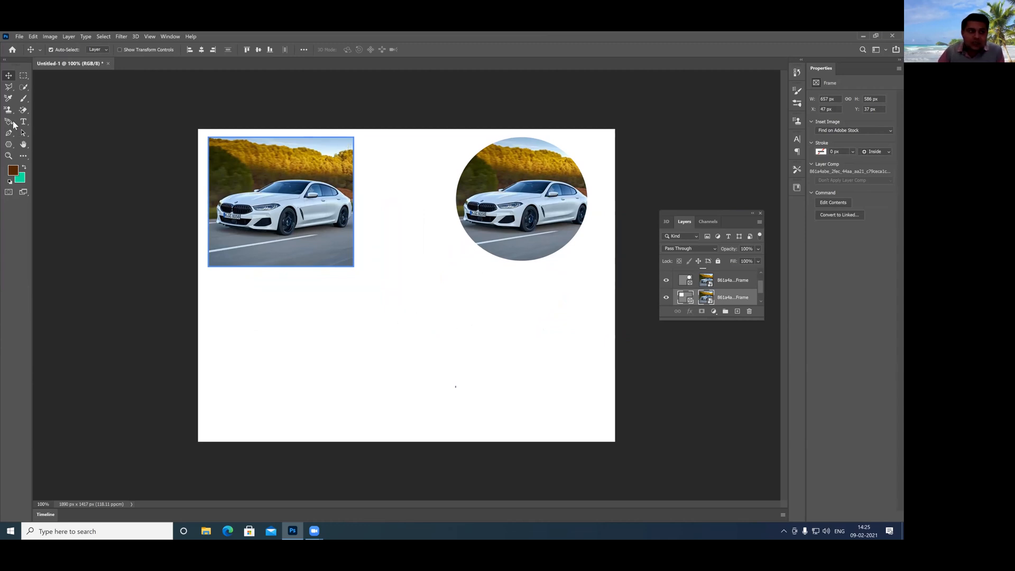
Step: Draw a brown five-sided polygon shape about 860 × 850 px and move it into the lower middle of the canvas
{"action": "left_click", "coordinate": [9, 146]}
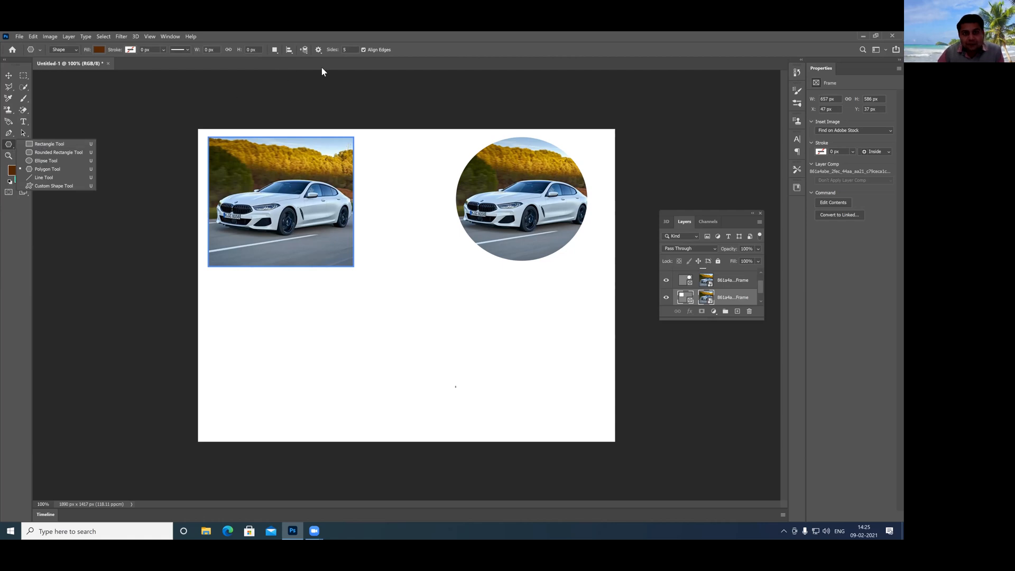
{"action": "left_click_drag", "start_coordinate": [151, 92], "coordinate": [17, 142]}
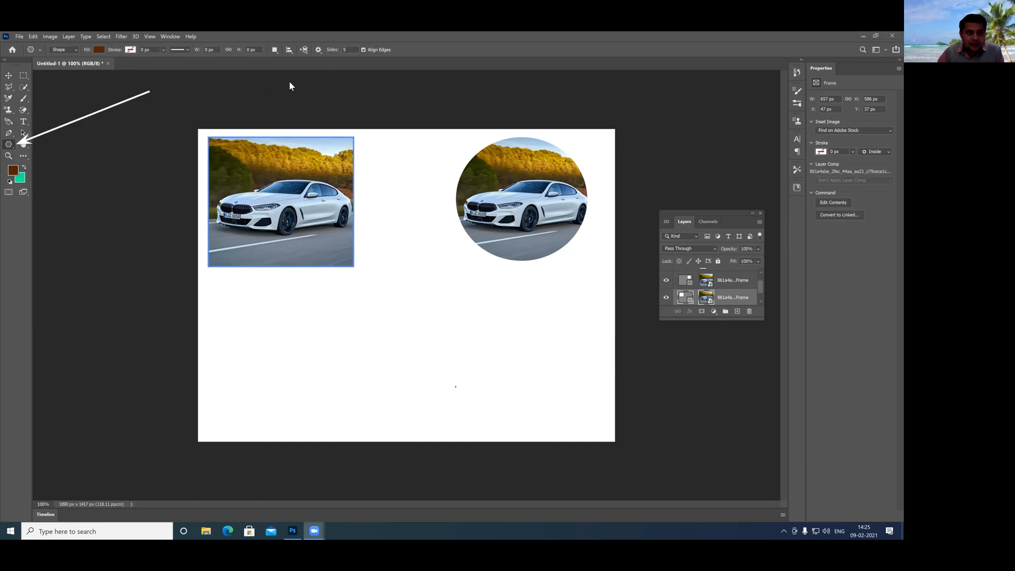
{"action": "left_click", "coordinate": [11, 149]}
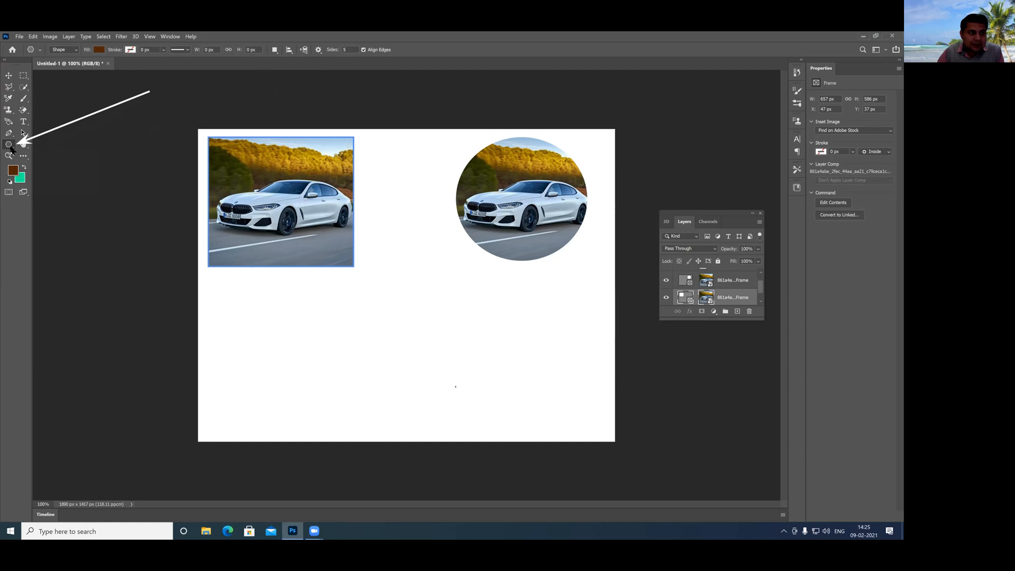
{"action": "right_click", "coordinate": [11, 148]}
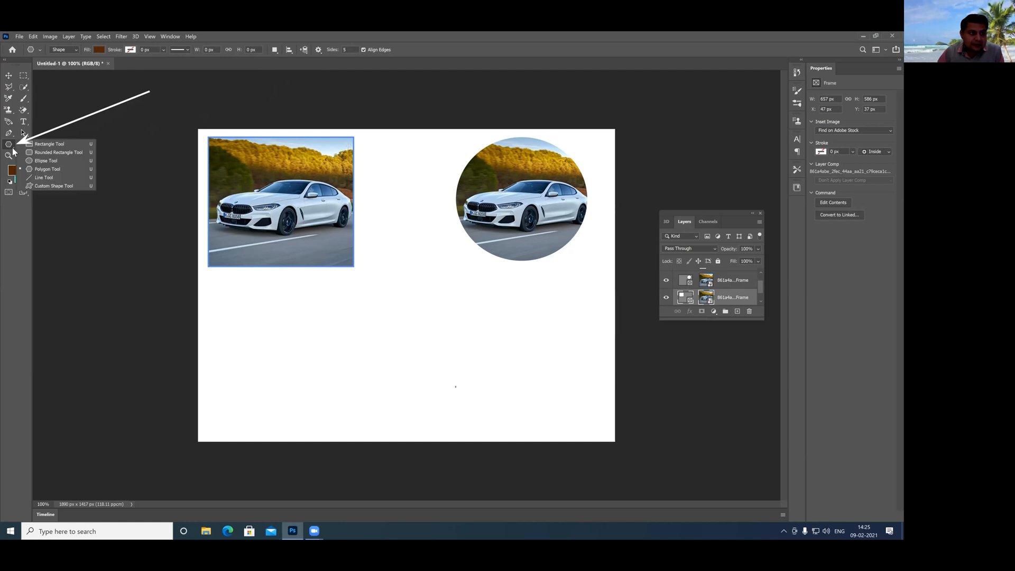
{"action": "left_click", "coordinate": [42, 169]}
{"action": "left_click_drag", "start_coordinate": [391, 267], "coordinate": [457, 336]}
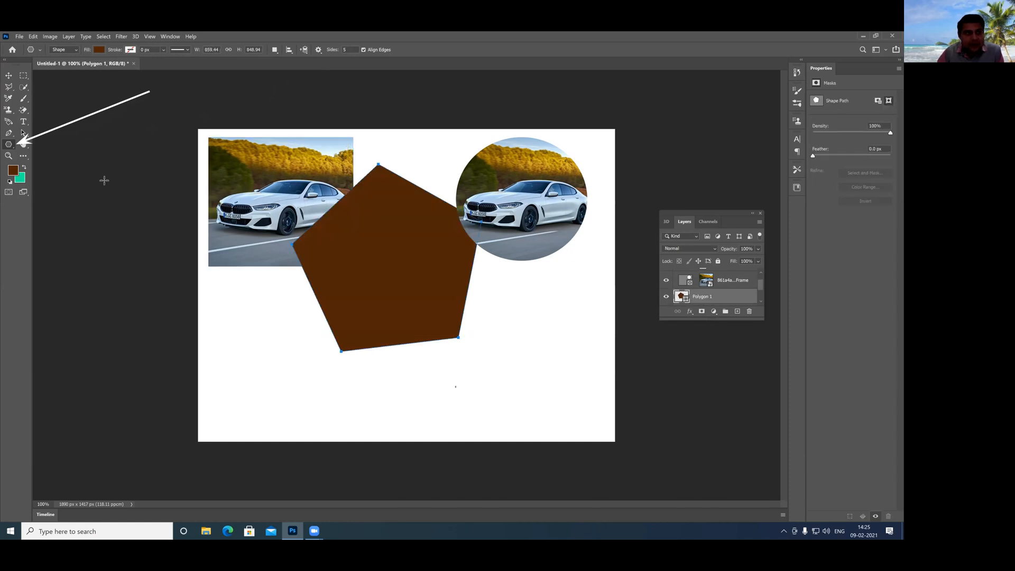
{"action": "left_click", "coordinate": [9, 76]}
{"action": "left_click_drag", "start_coordinate": [378, 270], "coordinate": [419, 330]}
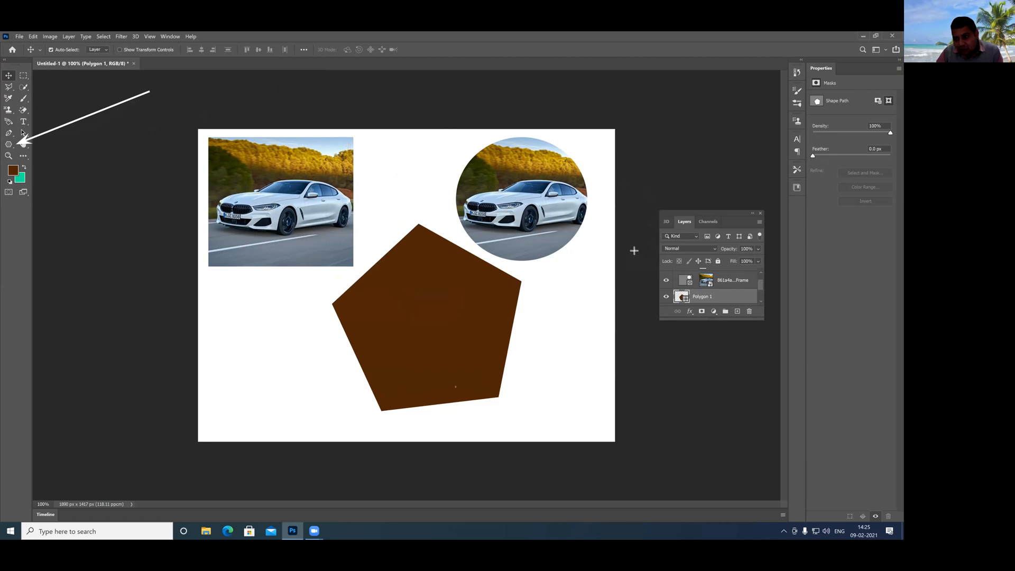
Step: Convert the polygon shape layer to a frame named "custome frame", keeping the 861 × 850 px size
{"action": "left_click_drag", "start_coordinate": [634, 250], "coordinate": [694, 293]}
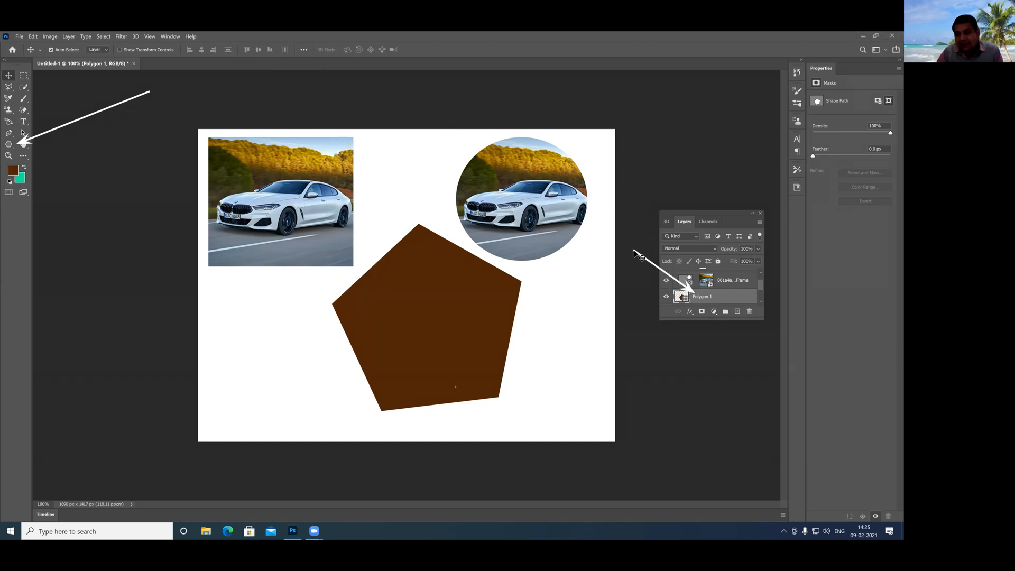
{"action": "right_click", "coordinate": [717, 302]}
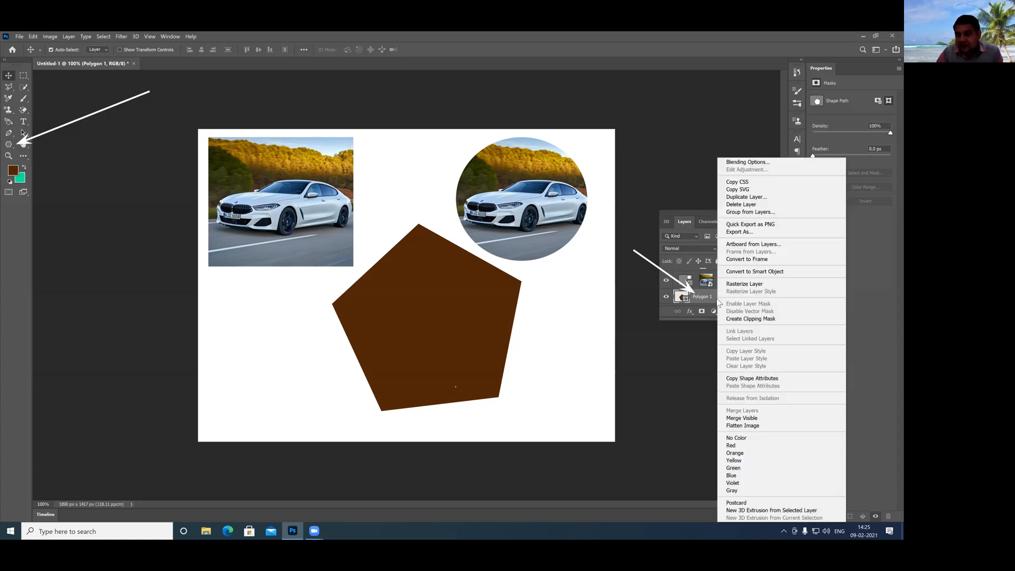
{"action": "left_click", "coordinate": [745, 259]}
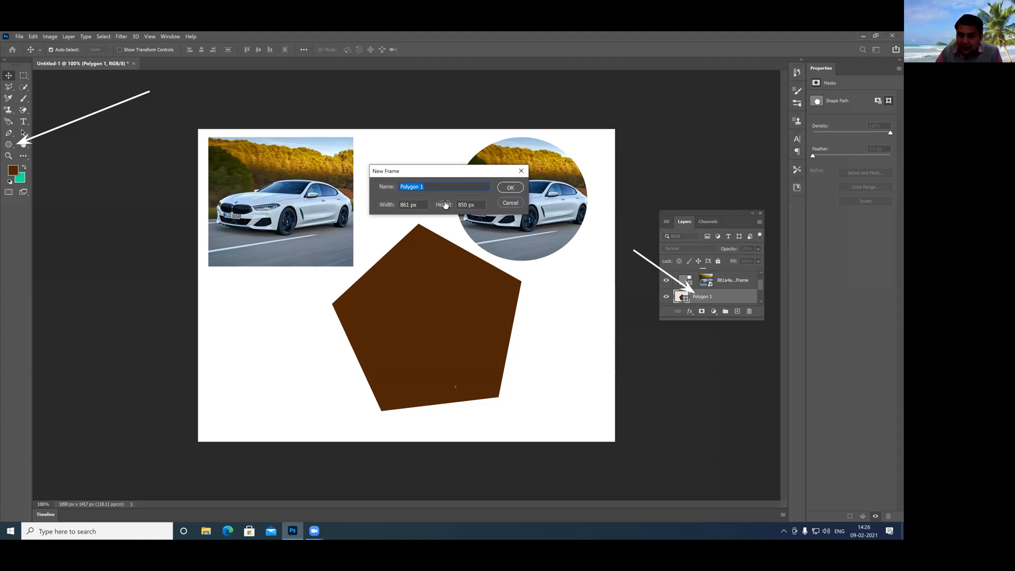
{"action": "key", "text": "BackSpace"}
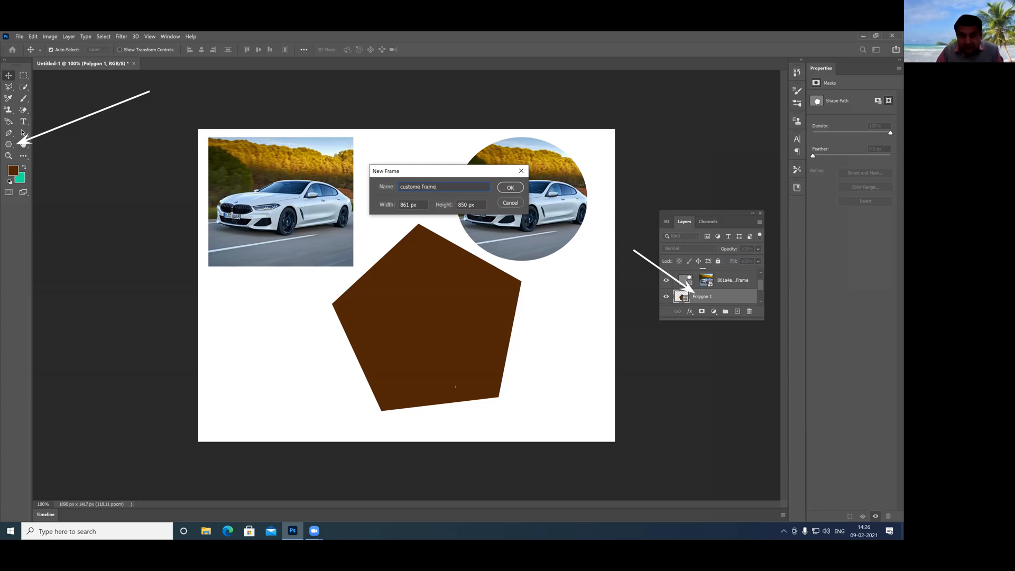
{"action": "left_click", "coordinate": [507, 188]}
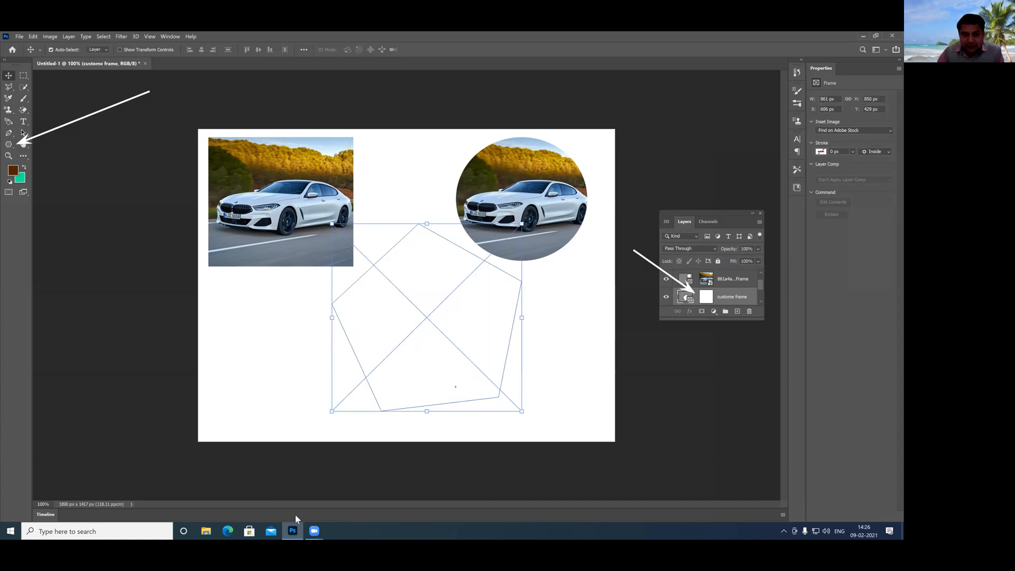
Step: Place the car photo from the desktop into the pentagon frame and scale frame and image together to about 687 × 679 px
{"action": "left_click", "coordinate": [294, 531]}
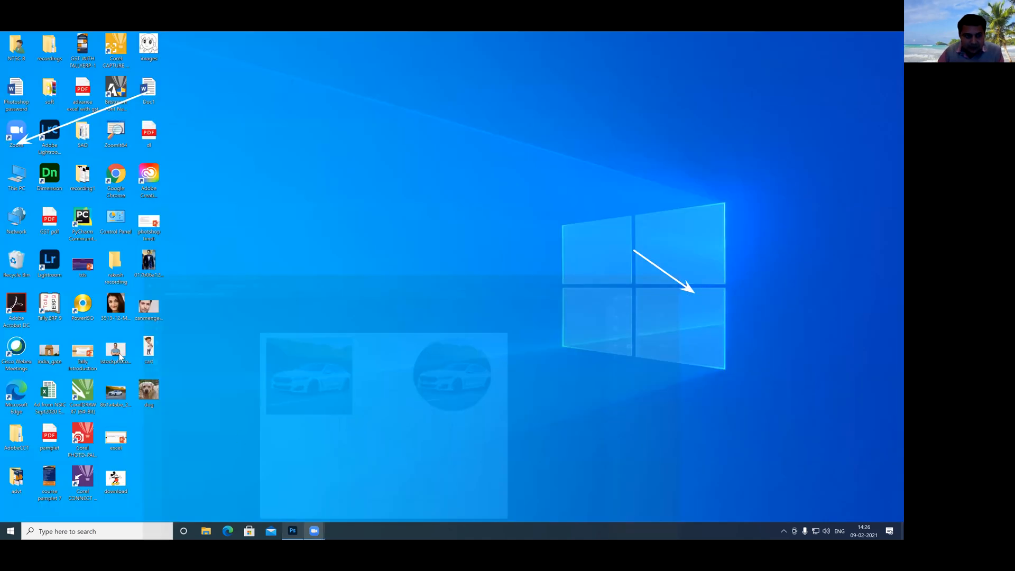
{"action": "left_click_drag", "start_coordinate": [121, 396], "coordinate": [414, 346]}
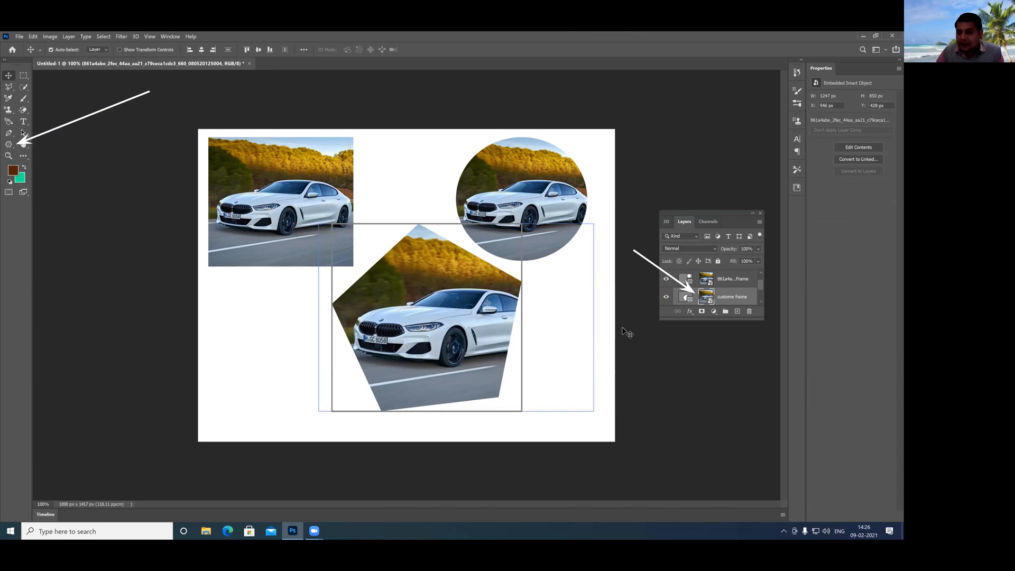
{"action": "left_click", "coordinate": [722, 301]}
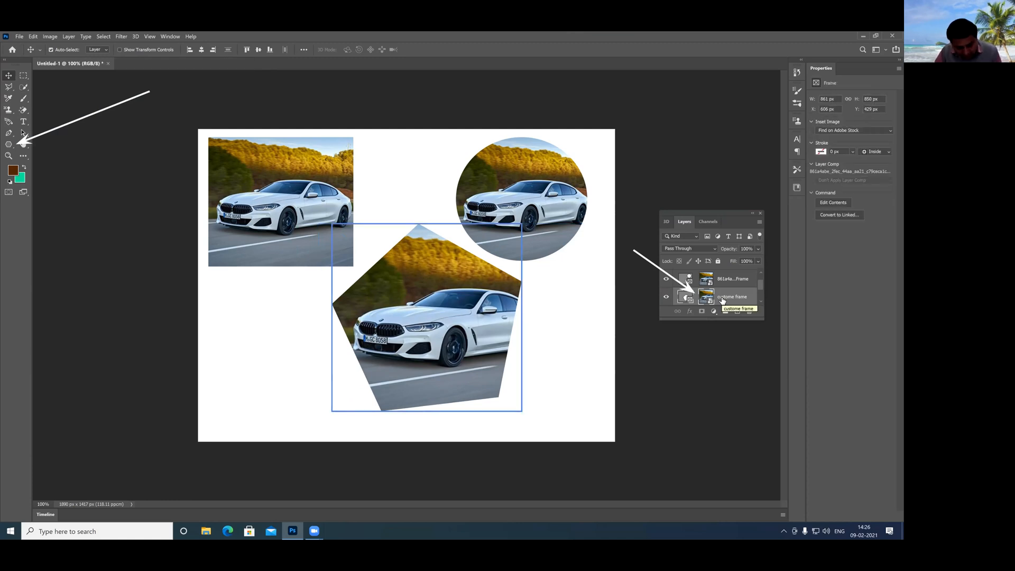
{"action": "key", "text": "ctrl+t"}
{"action": "left_click_drag", "start_coordinate": [522, 224], "coordinate": [494, 268]}
{"action": "left_click", "coordinate": [8, 76]}
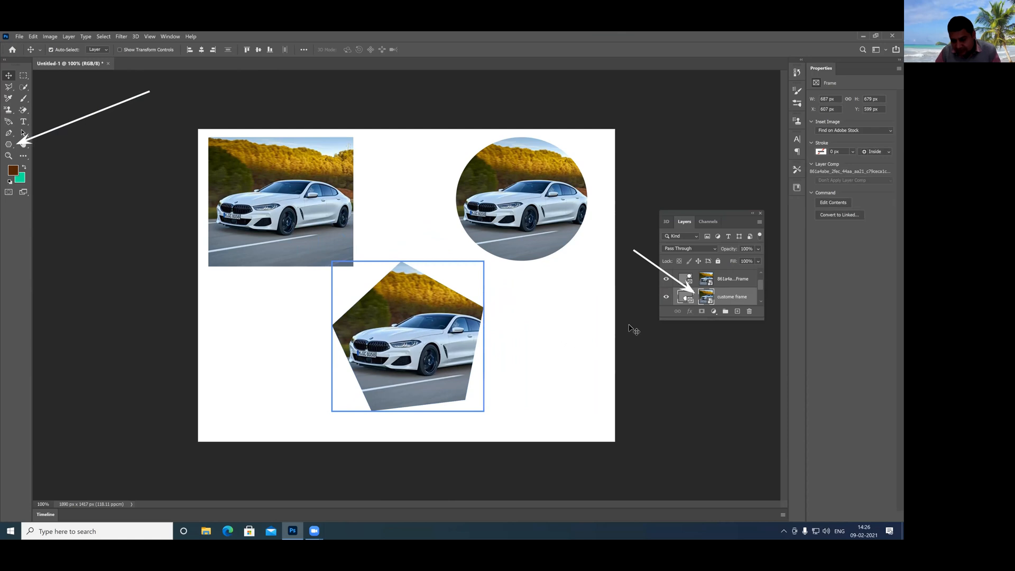
{"action": "left_click_drag", "start_coordinate": [710, 301], "coordinate": [683, 307]}
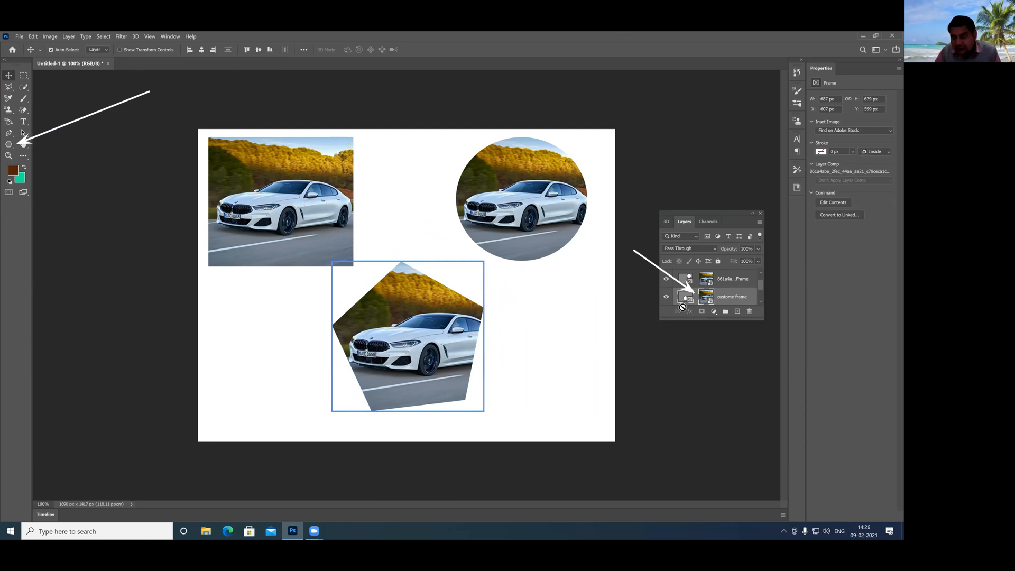
Step: Scale the pentagon frame and its car image together to about 763 × 753 px
{"action": "left_click", "coordinate": [668, 357]}
{"action": "left_click", "coordinate": [725, 297]}
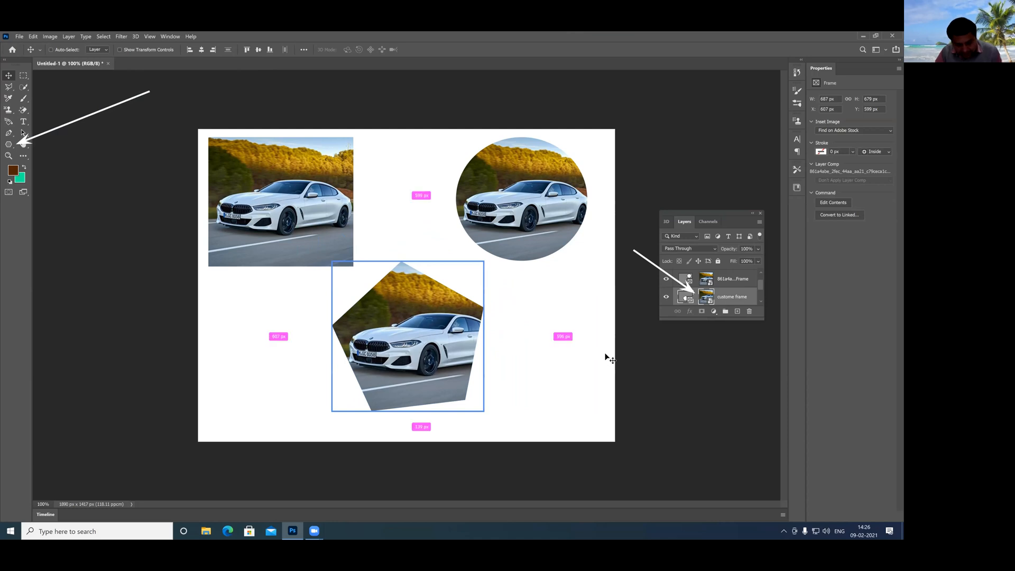
{"action": "key", "text": "ctrl+t"}
{"action": "mouse_move", "coordinate": [480, 262]}
{"action": "left_mouse_down"}
{"action": "mouse_move", "coordinate": [454, 280]}
{"action": "mouse_move", "coordinate": [476, 276]}
{"action": "mouse_move", "coordinate": [490, 254]}
{"action": "left_mouse_up"}
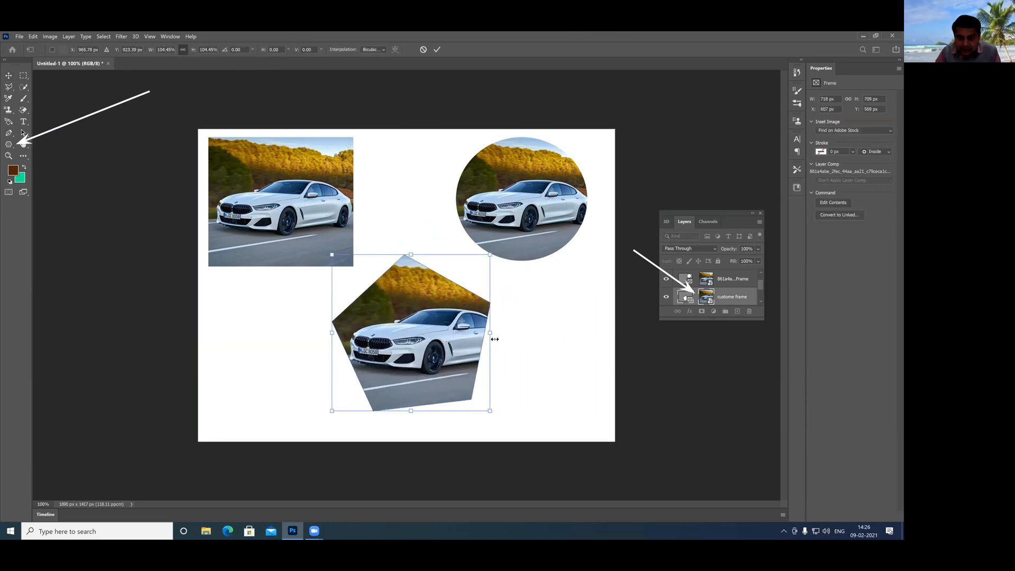
{"action": "left_click_drag", "start_coordinate": [492, 334], "coordinate": [500, 333]}
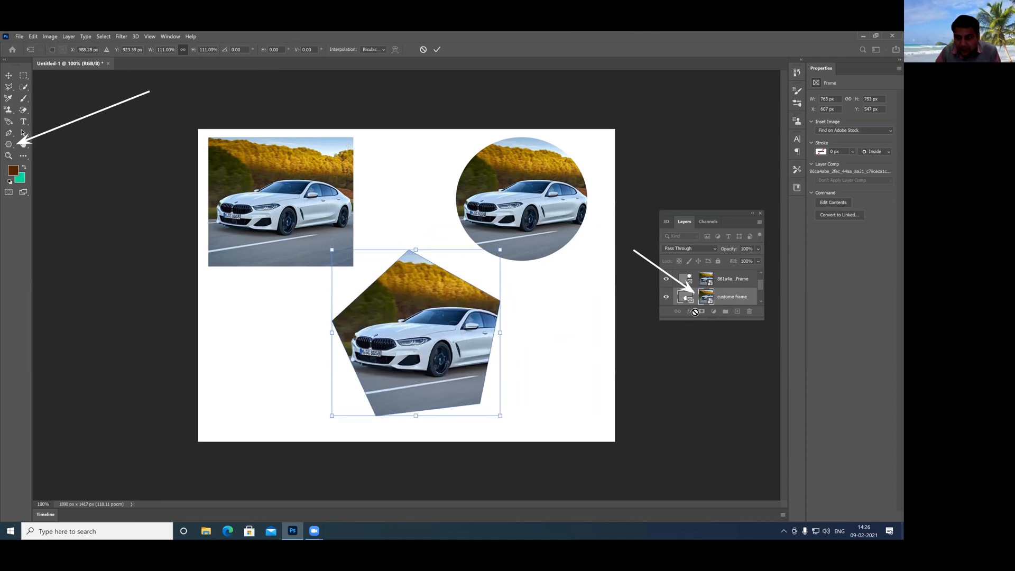
{"action": "left_click", "coordinate": [649, 349]}
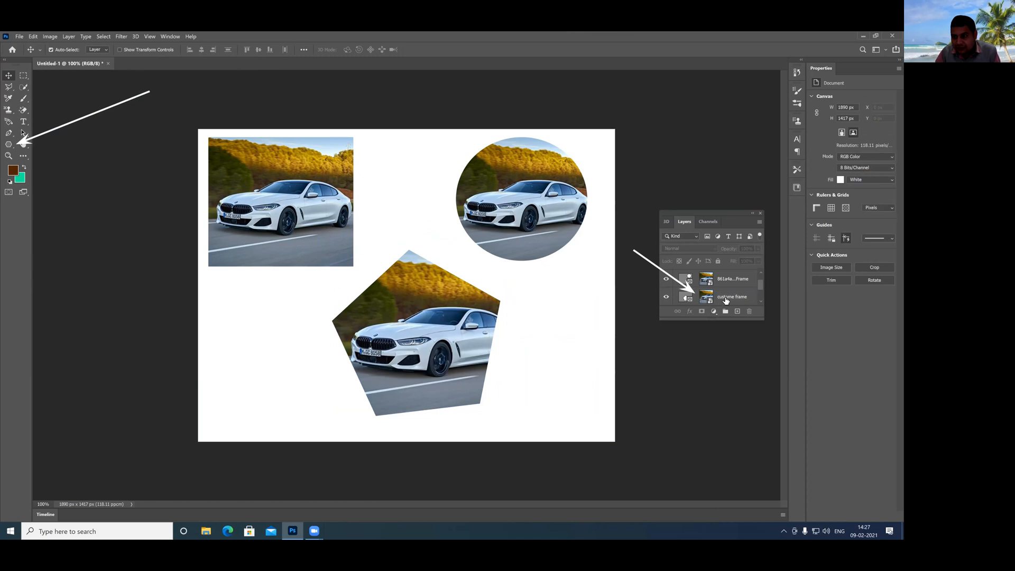
Step: Compare selecting the whole "custome frame" layer with selecting only its frame thumbnail
{"action": "left_click", "coordinate": [686, 298]}
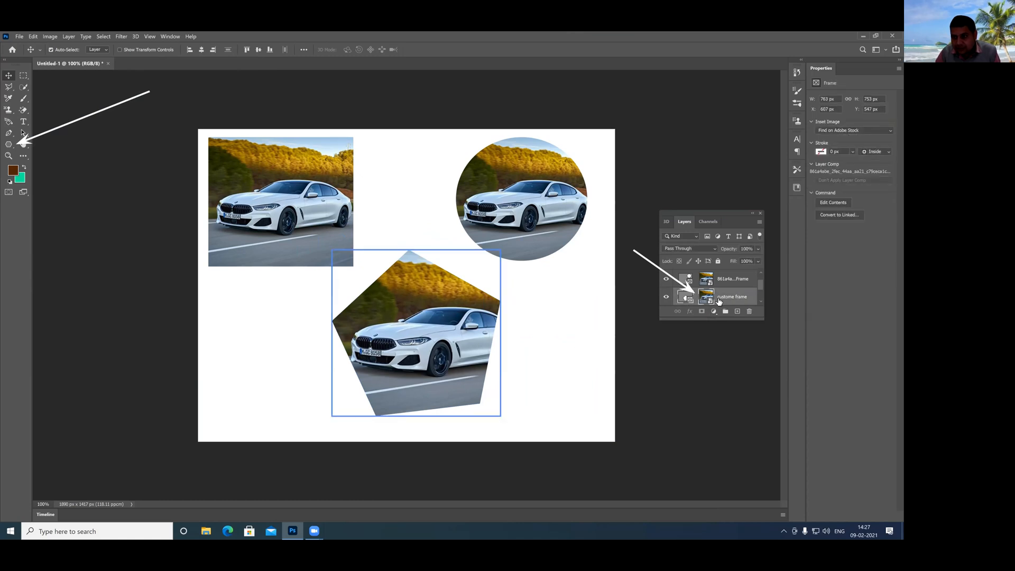
{"action": "left_click", "coordinate": [664, 331]}
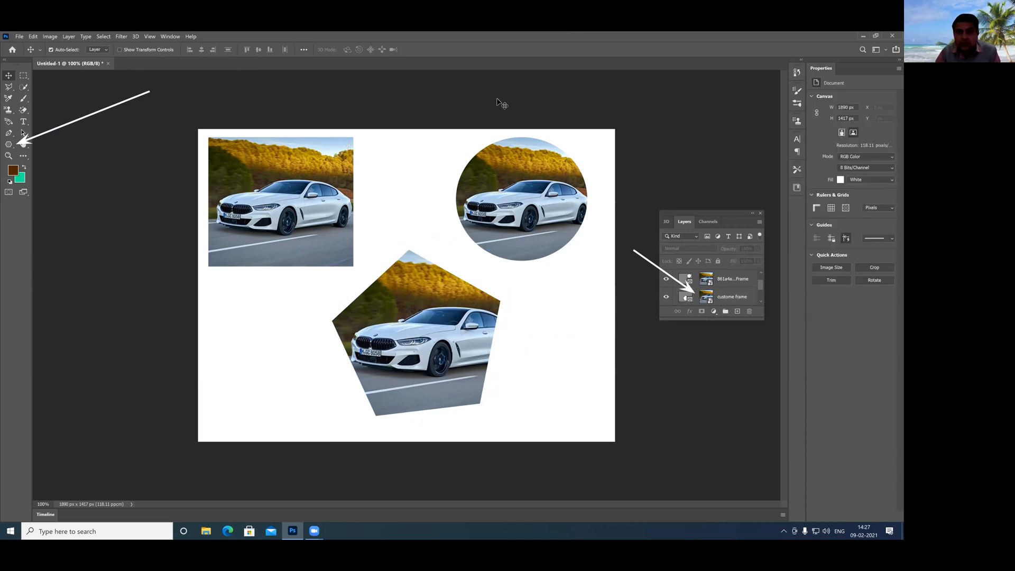
{"action": "left_click", "coordinate": [682, 299]}
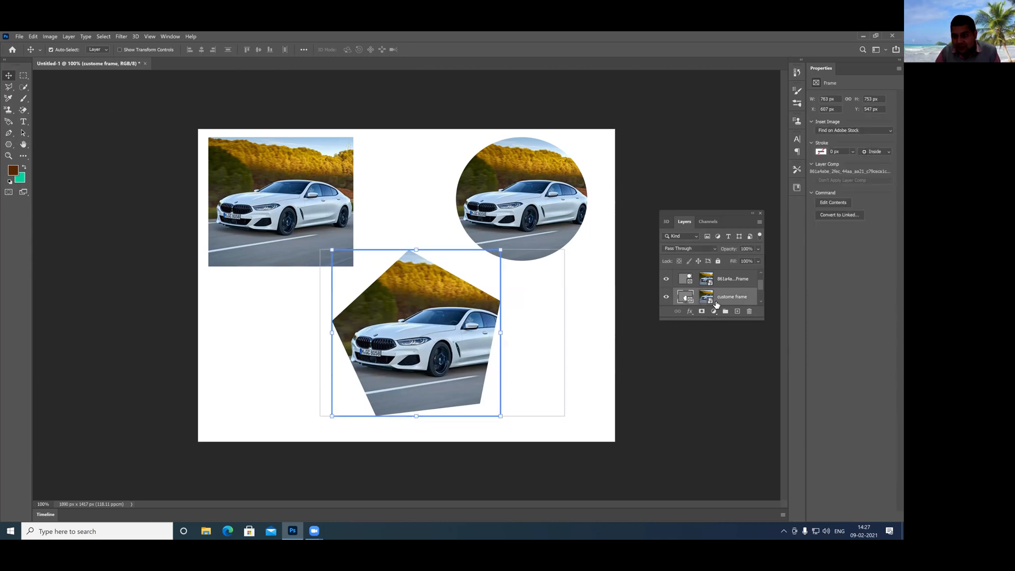
{"action": "left_click", "coordinate": [718, 303]}
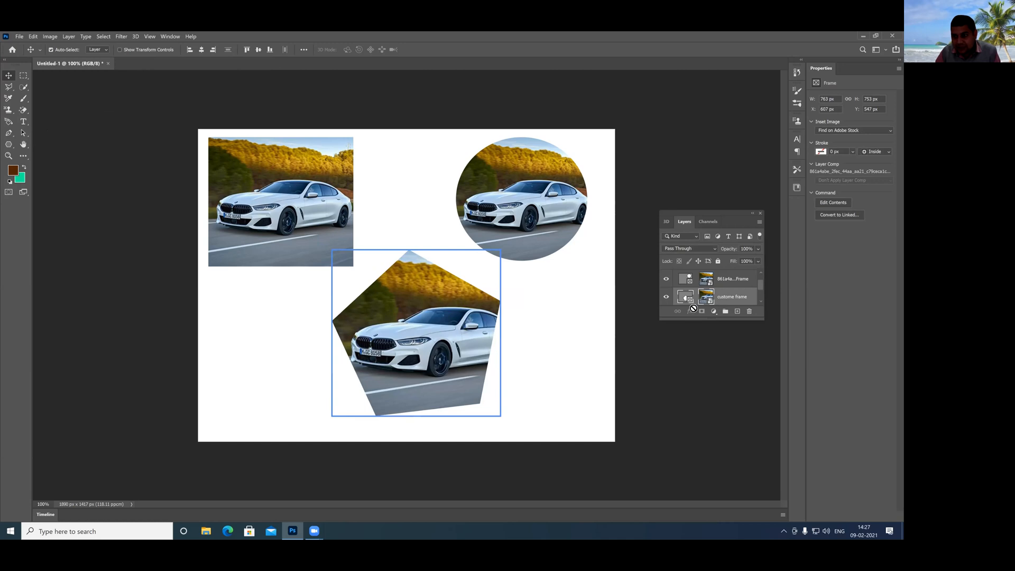
{"action": "left_click", "coordinate": [682, 355]}
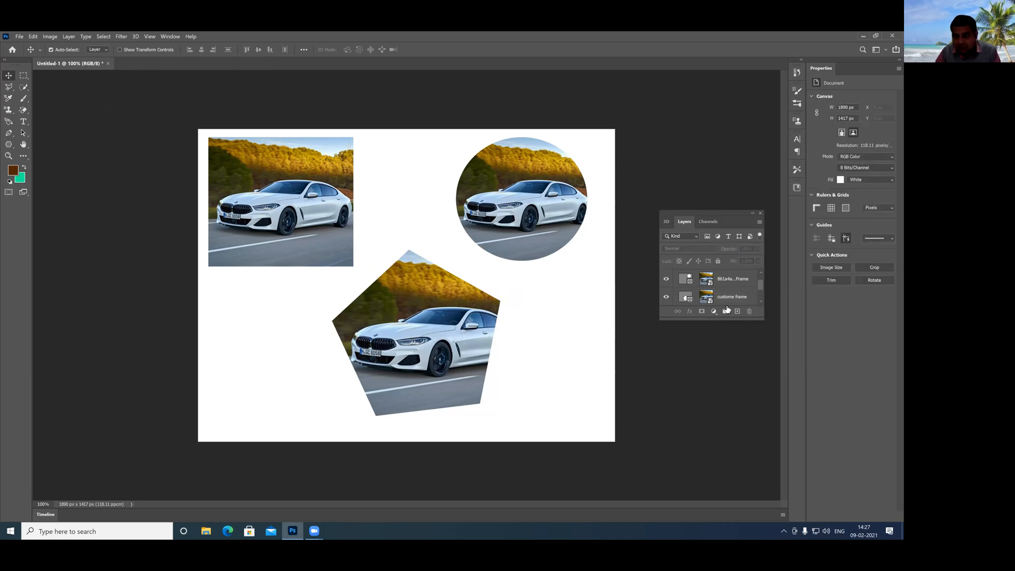
{"action": "left_click", "coordinate": [728, 303]}
{"action": "left_click", "coordinate": [664, 359]}
{"action": "left_click", "coordinate": [685, 304]}
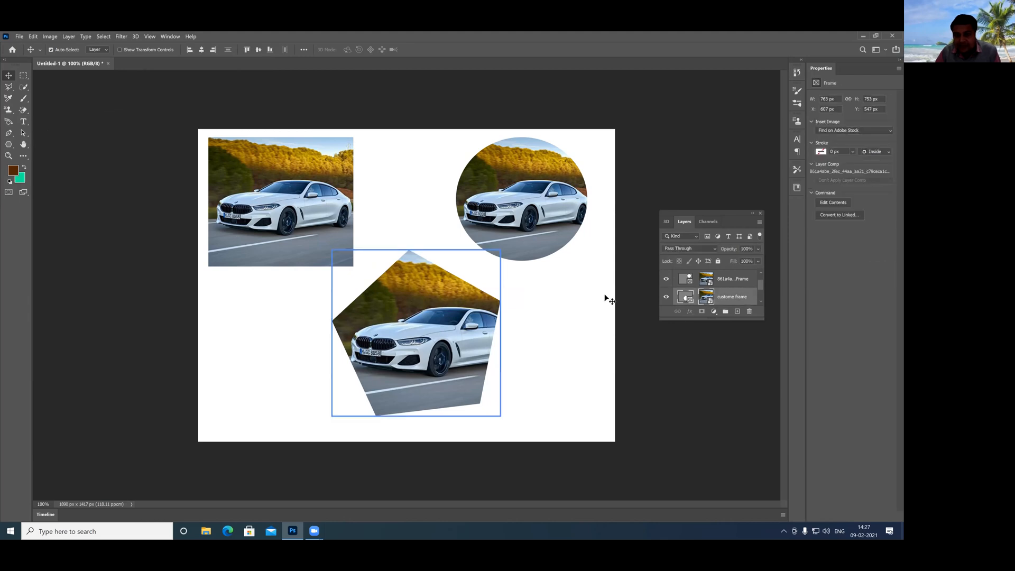
Step: Enlarge only the pentagon frame, without scaling the car image, to about 886 × 824 px
{"action": "left_click", "coordinate": [498, 267]}
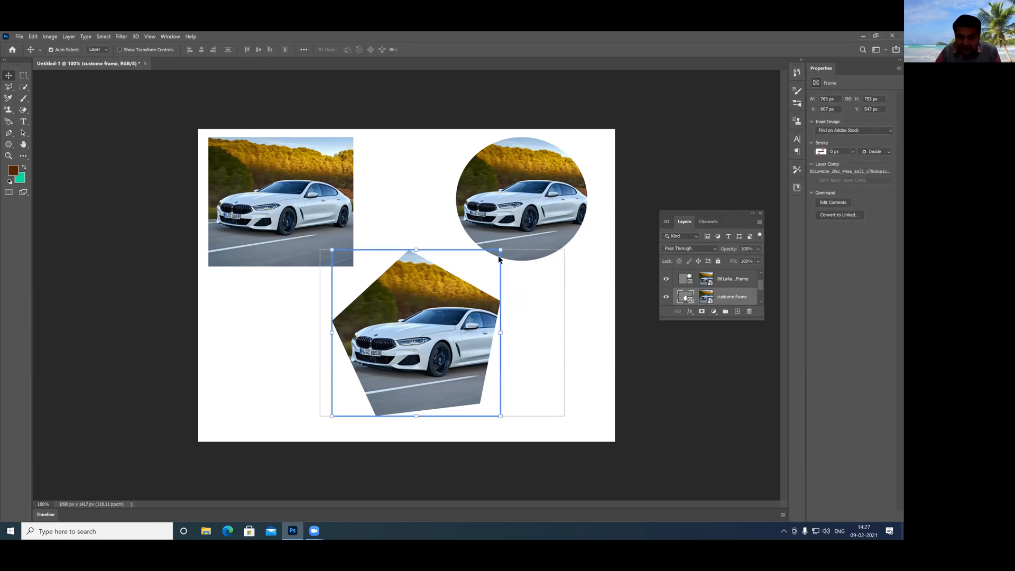
{"action": "left_click_drag", "start_coordinate": [501, 249], "coordinate": [516, 234]}
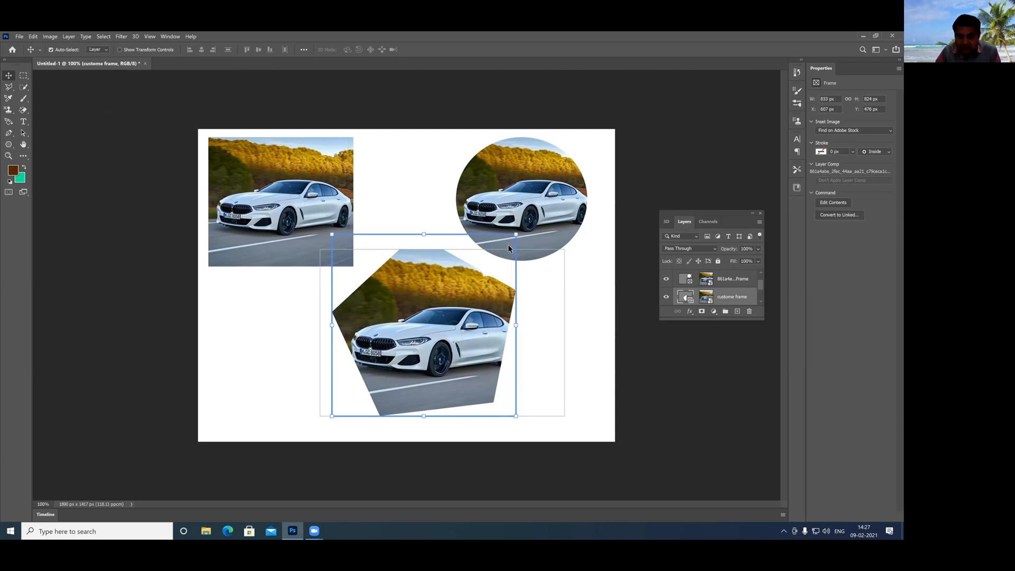
{"action": "left_click_drag", "start_coordinate": [525, 324], "coordinate": [527, 325]}
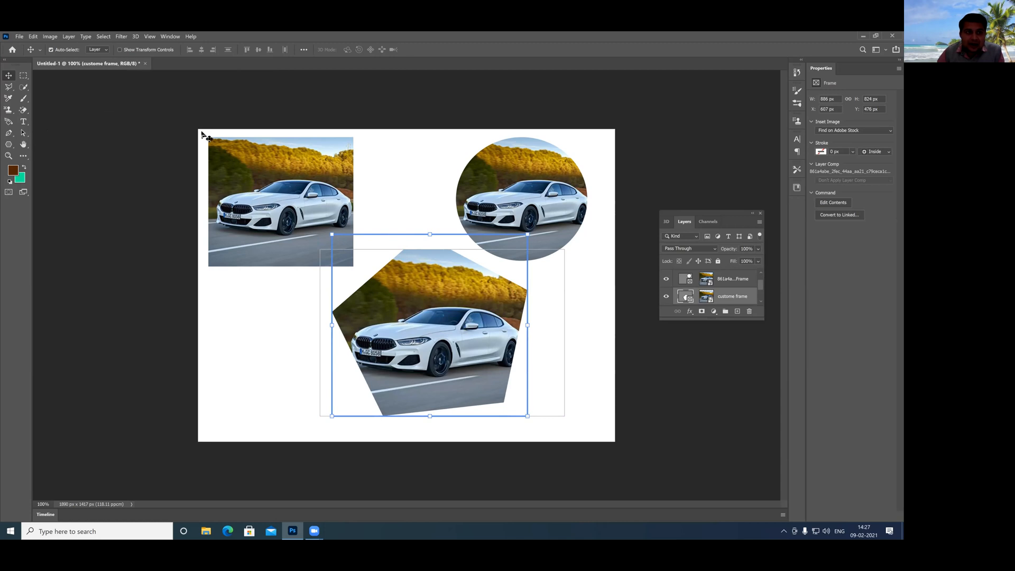
Step: Close the frames document without saving and create a new blank 1890 × 1417 px document
{"action": "left_click", "coordinate": [146, 63]}
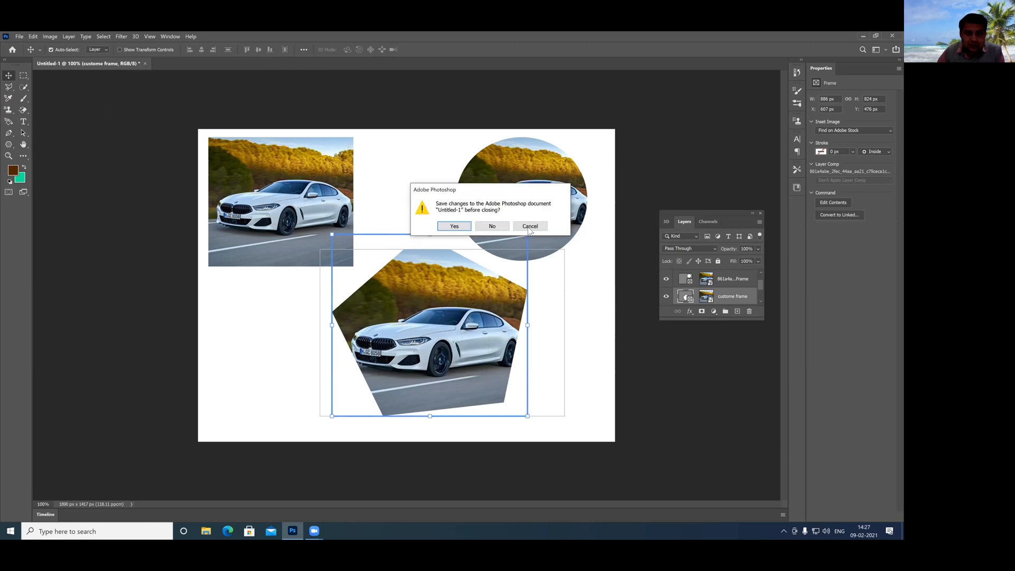
{"action": "left_click", "coordinate": [492, 227]}
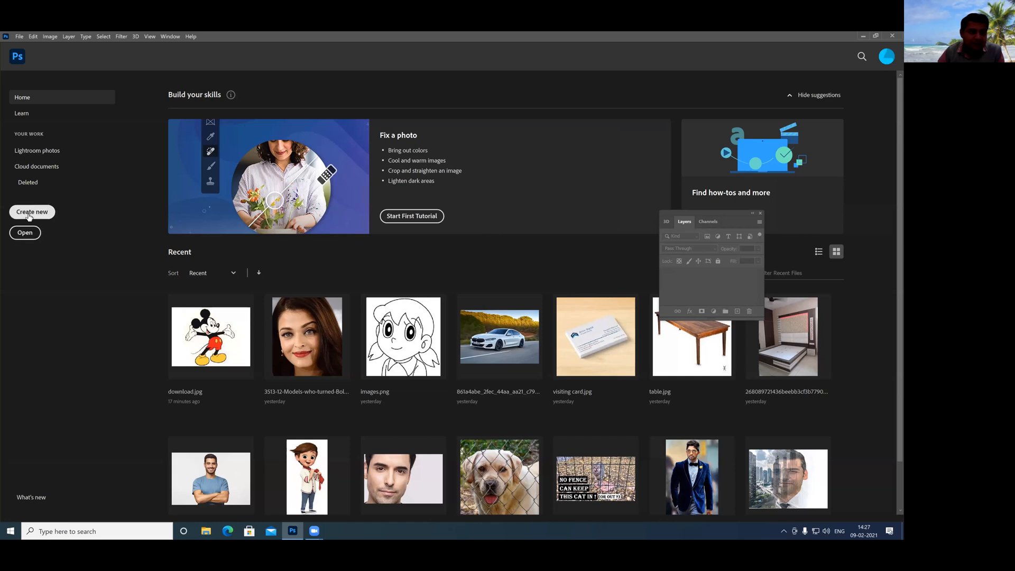
{"action": "left_click", "coordinate": [52, 213]}
{"action": "left_click", "coordinate": [516, 367]}
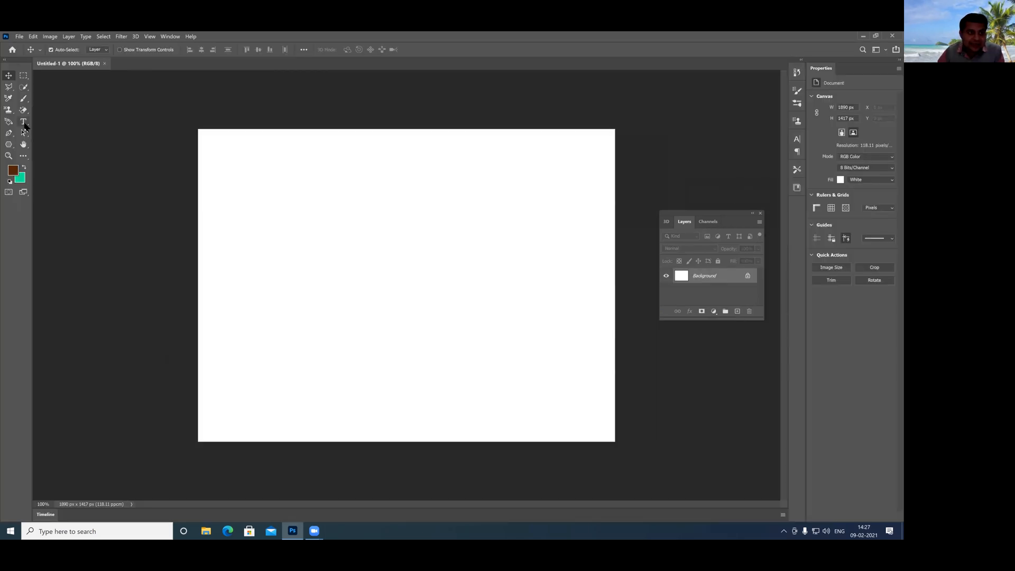
Step: Add the horizontal text line "computer learning with RKji" in the upper middle of the canvas
{"action": "left_click", "coordinate": [24, 122]}
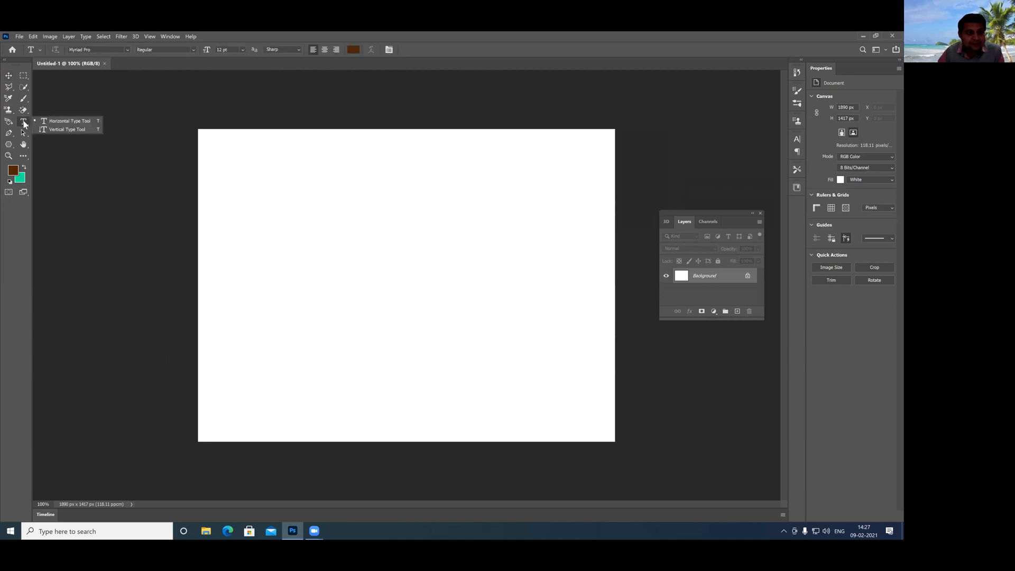
{"action": "left_click", "coordinate": [57, 126]}
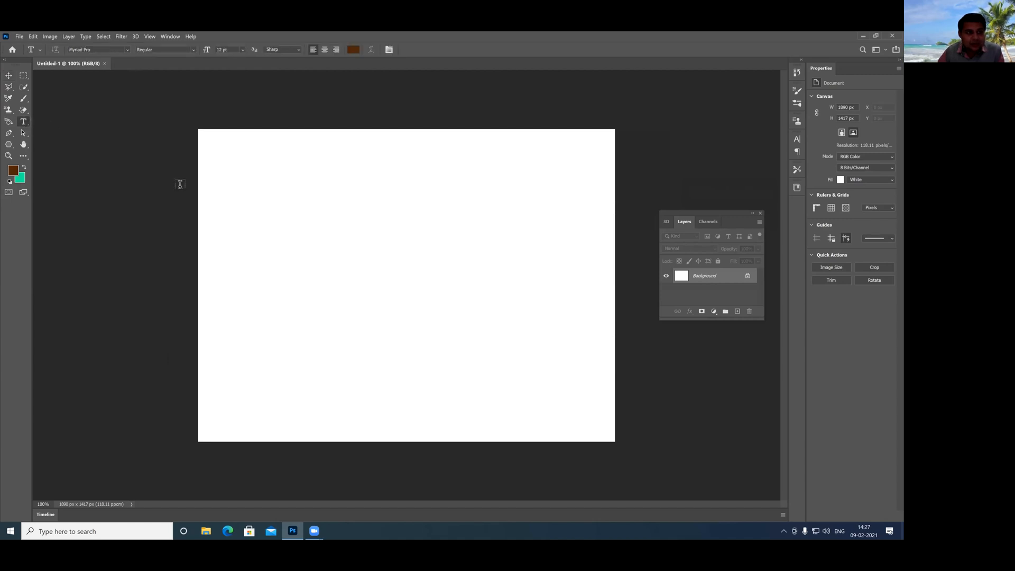
{"action": "left_click", "coordinate": [313, 253]}
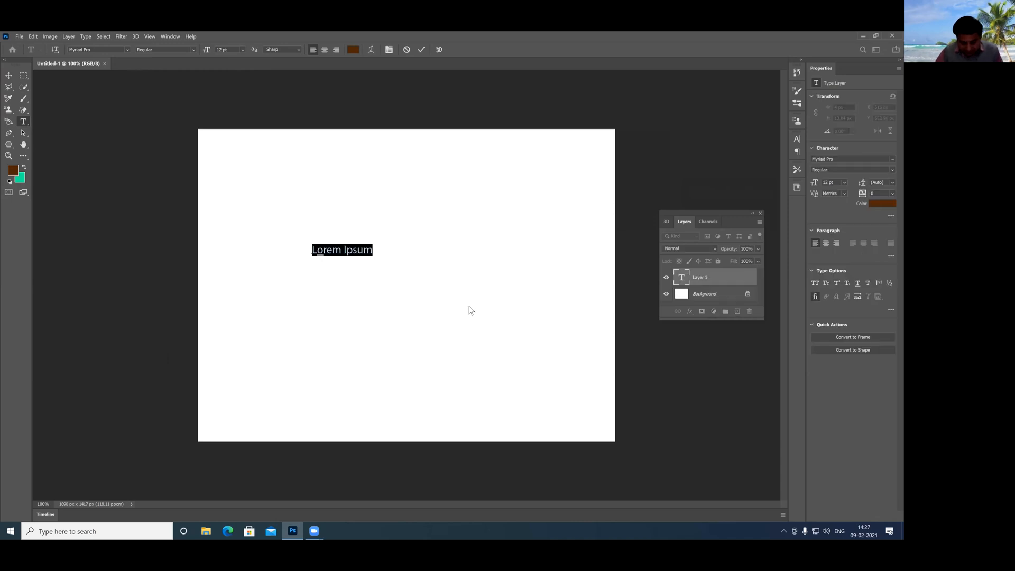
{"action": "type", "text": "computer"}
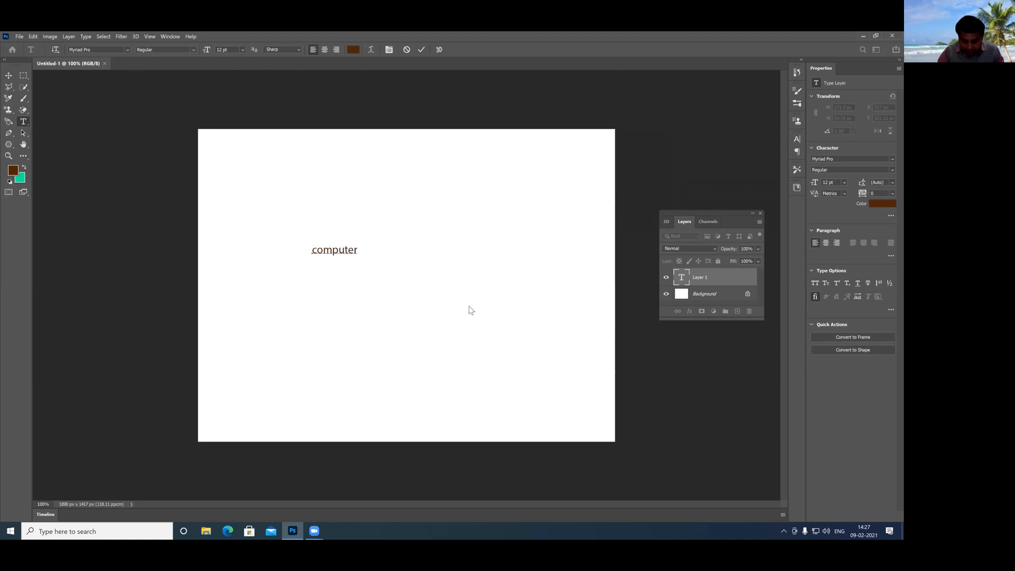
{"action": "type", "text": " learning with RKji"}
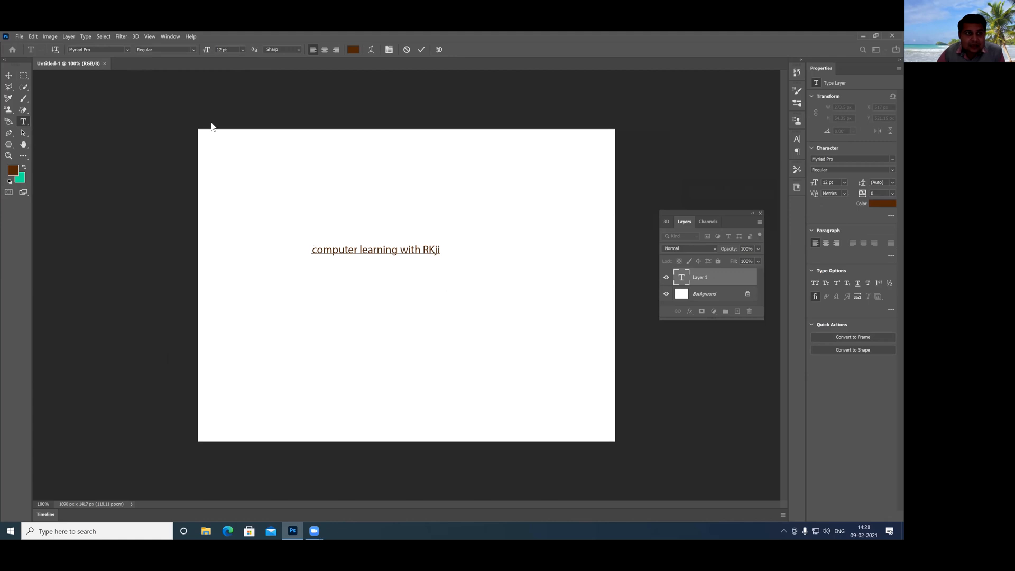
Step: Set the type font to Myriad Variable Concept in the Semibold SemiCondensed style
{"action": "left_click", "coordinate": [127, 49]}
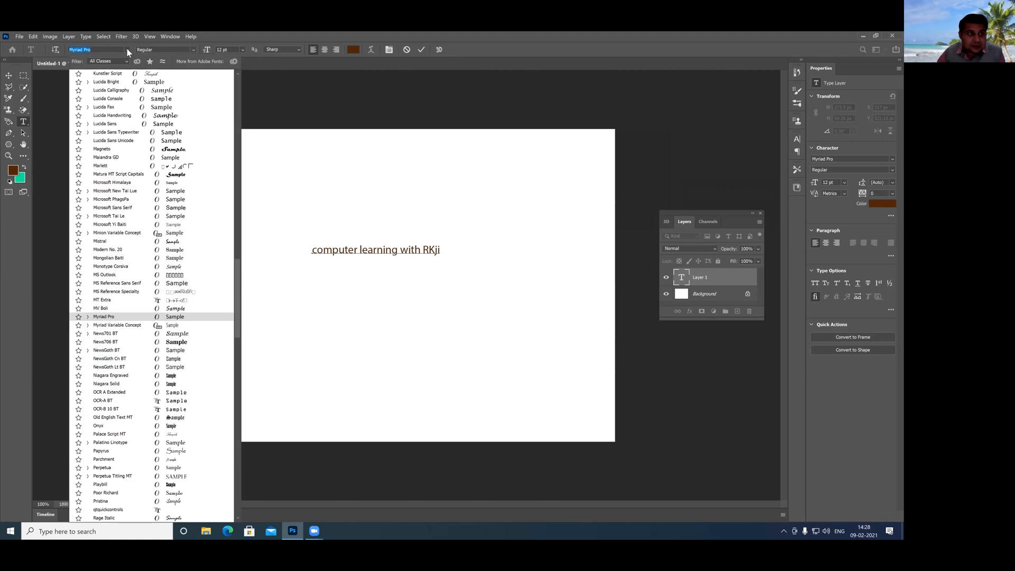
{"action": "scroll", "coordinate": [118, 219], "scroll_direction": "up", "scroll_amount": 1}
{"action": "type", "text": "iable Concept"}
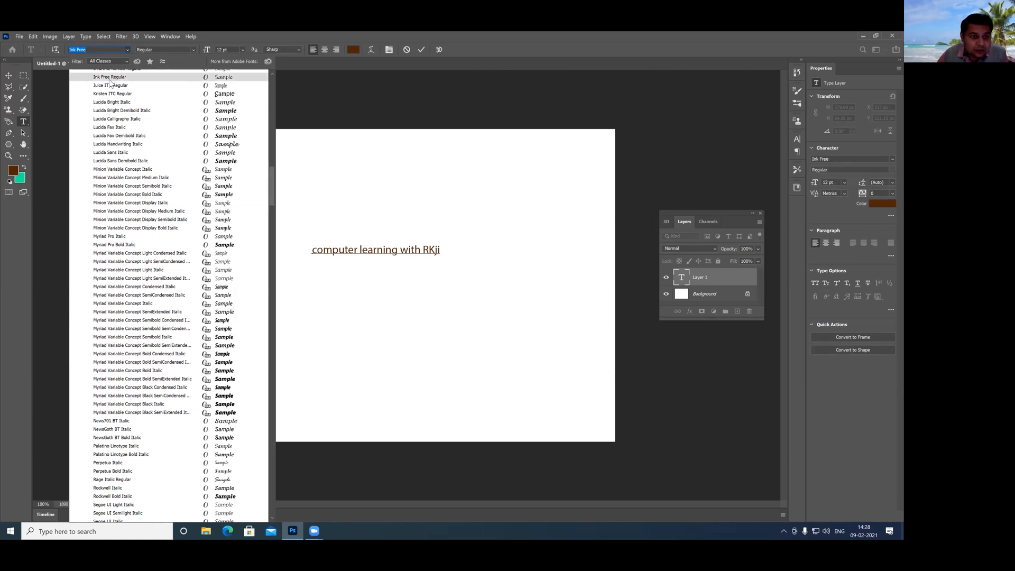
{"action": "left_click", "coordinate": [221, 330]}
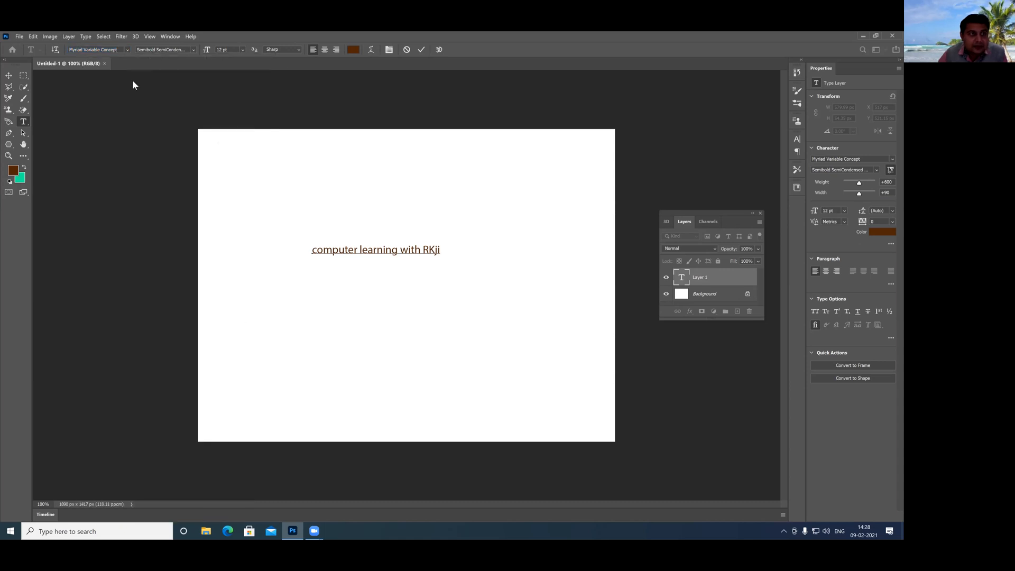
Step: Select the entire text line and set its font to Rockwell Extra Bold
{"action": "left_click_drag", "start_coordinate": [442, 249], "coordinate": [311, 249]}
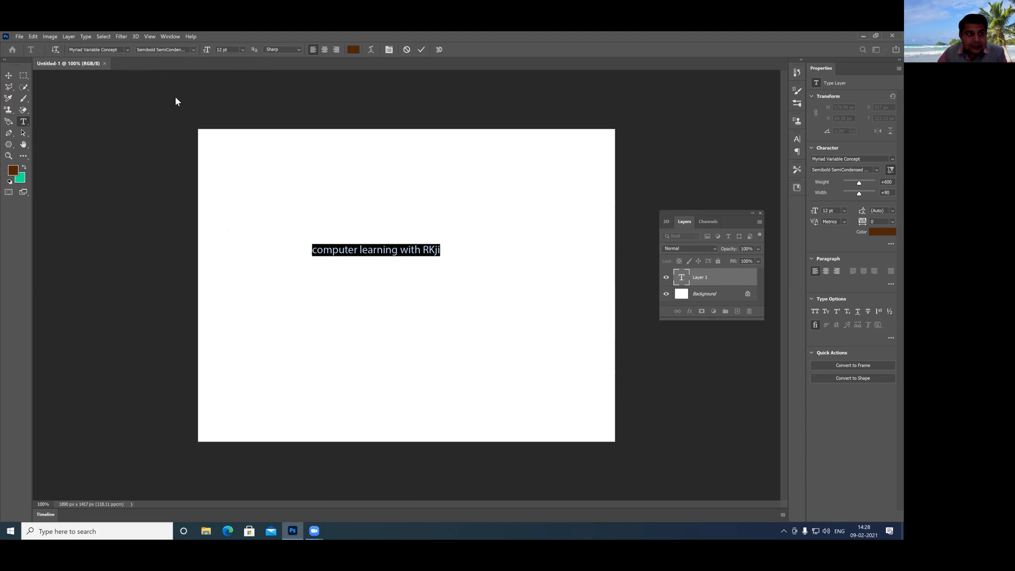
{"action": "left_click", "coordinate": [127, 48]}
{"action": "scroll", "coordinate": [110, 104], "scroll_direction": "down", "scroll_amount": 3}
{"action": "scroll", "coordinate": [110, 106], "scroll_direction": "down", "scroll_amount": 2}
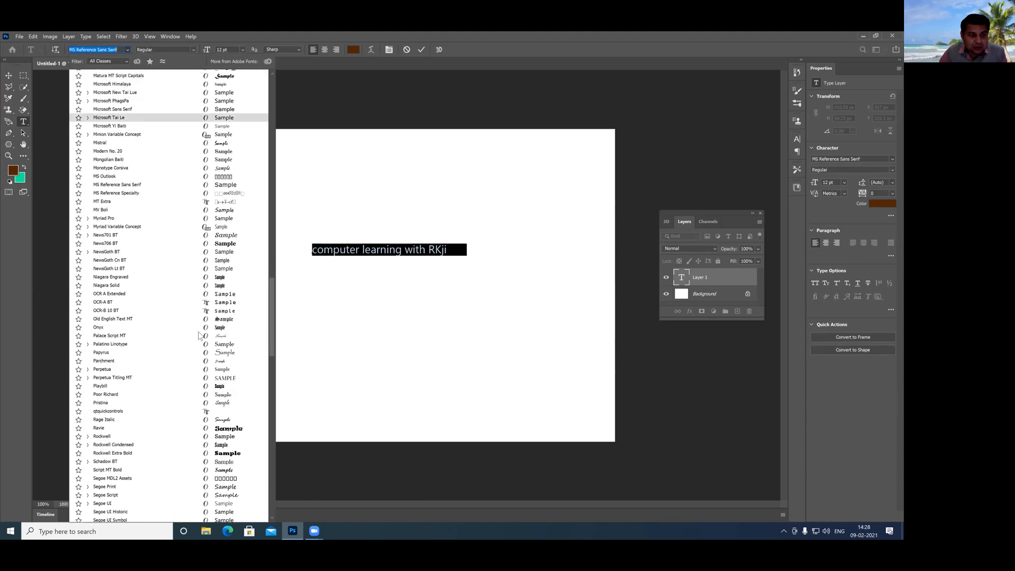
{"action": "left_click", "coordinate": [223, 454]}
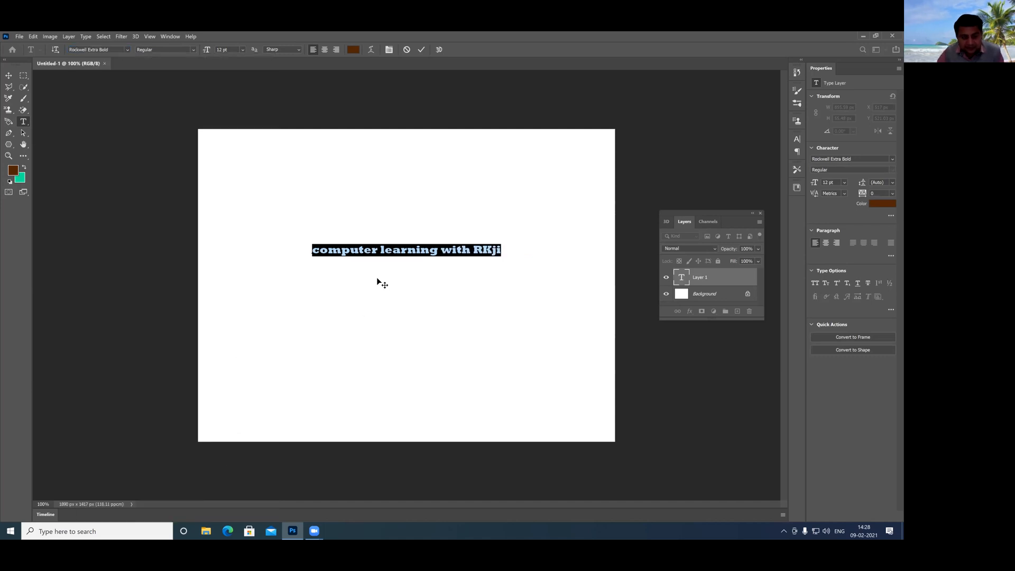
Step: Scale the text line proportionally to about 18.15 pt and place it roughly centred in the upper half of the canvas
{"action": "key", "text": "ctrl+t"}
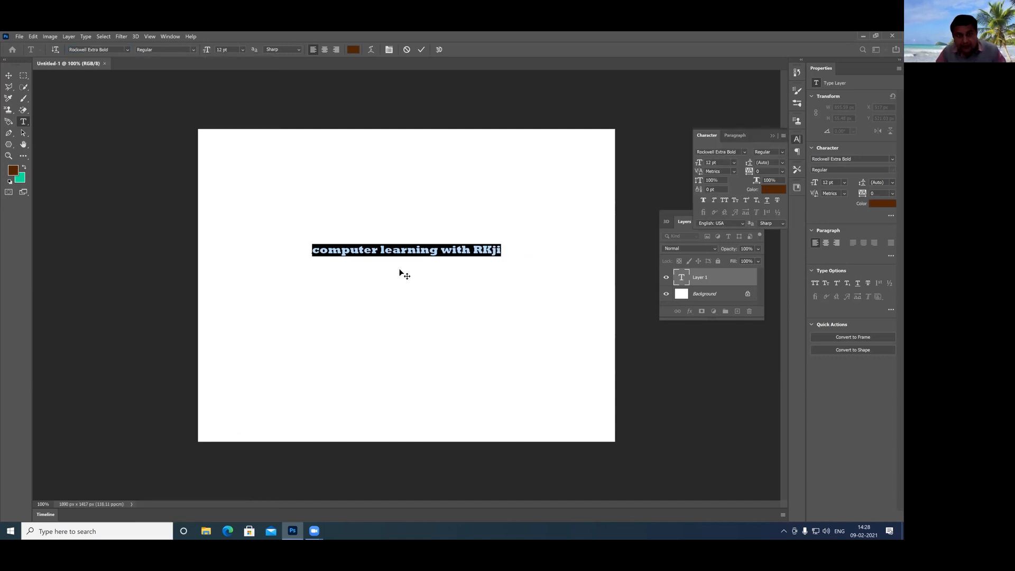
{"action": "left_click", "coordinate": [6, 76]}
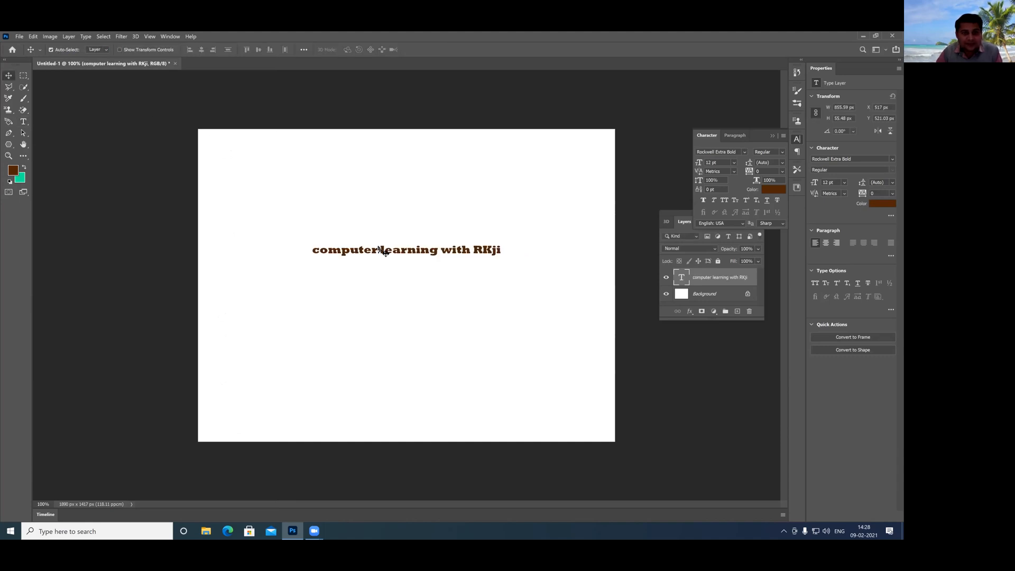
{"action": "key", "text": "ctrl+t"}
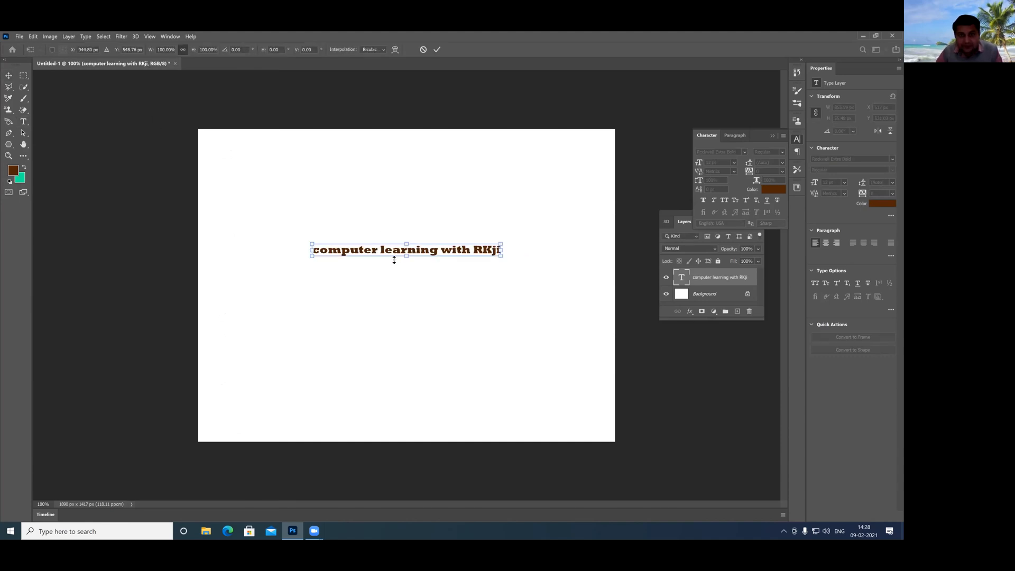
{"action": "left_click_drag", "start_coordinate": [407, 256], "coordinate": [248, 268]}
{"action": "left_click_drag", "start_coordinate": [407, 270], "coordinate": [389, 274]}
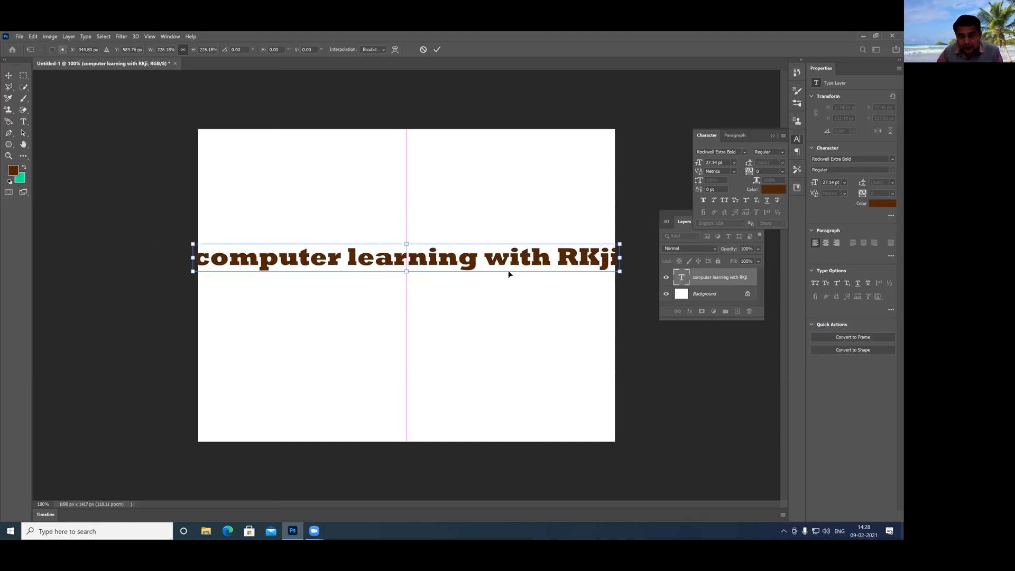
{"action": "left_click_drag", "start_coordinate": [620, 272], "coordinate": [513, 264]}
{"action": "left_click_drag", "start_coordinate": [386, 242], "coordinate": [351, 247]}
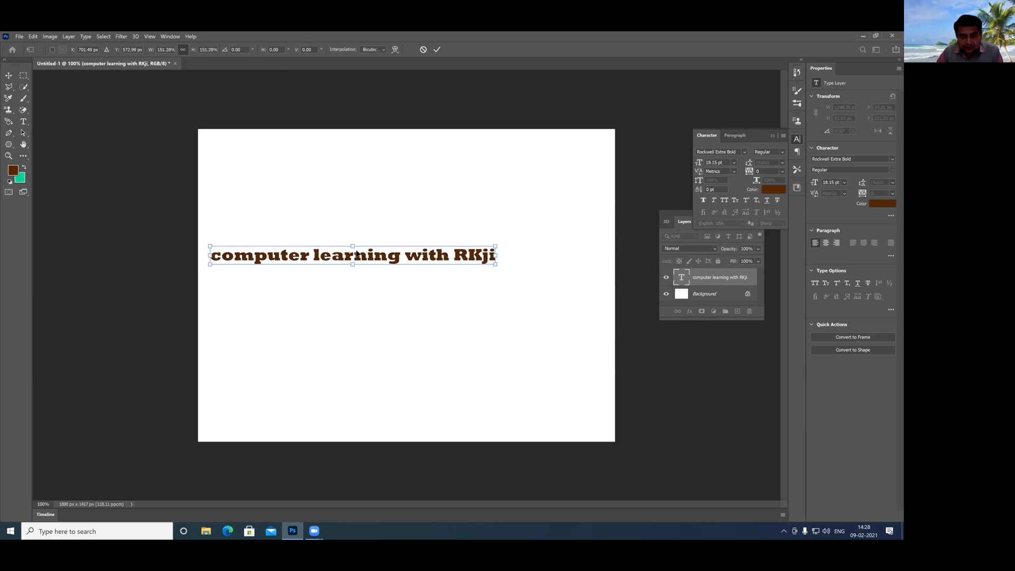
{"action": "left_click", "coordinate": [8, 76]}
{"action": "left_click_drag", "start_coordinate": [324, 258], "coordinate": [363, 234]}
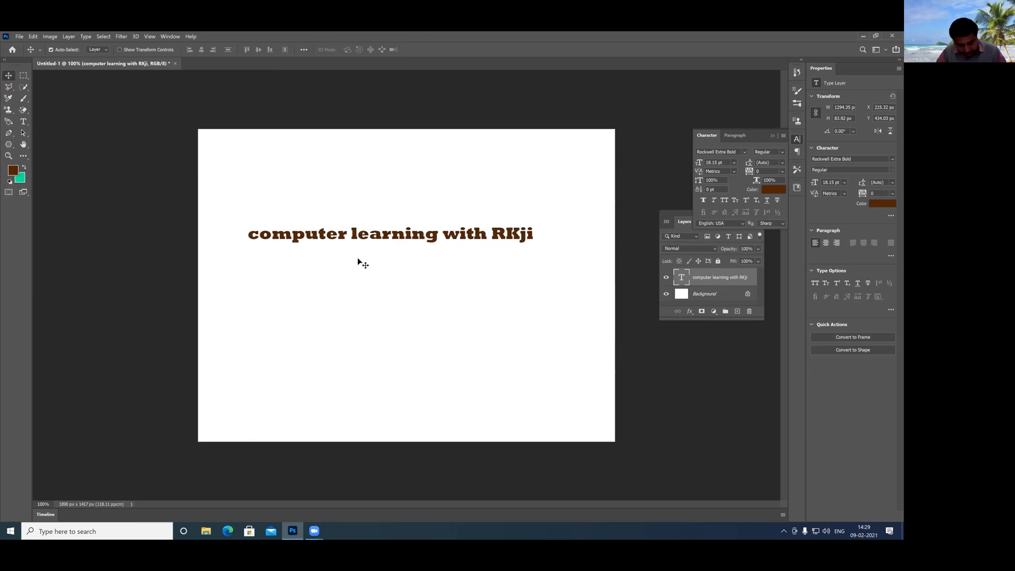
Step: Stretch the text line non-proportionally to about 1789 px wide and 376 px high, spanning nearly the full canvas width
{"action": "key", "text": "ctrl+t"}
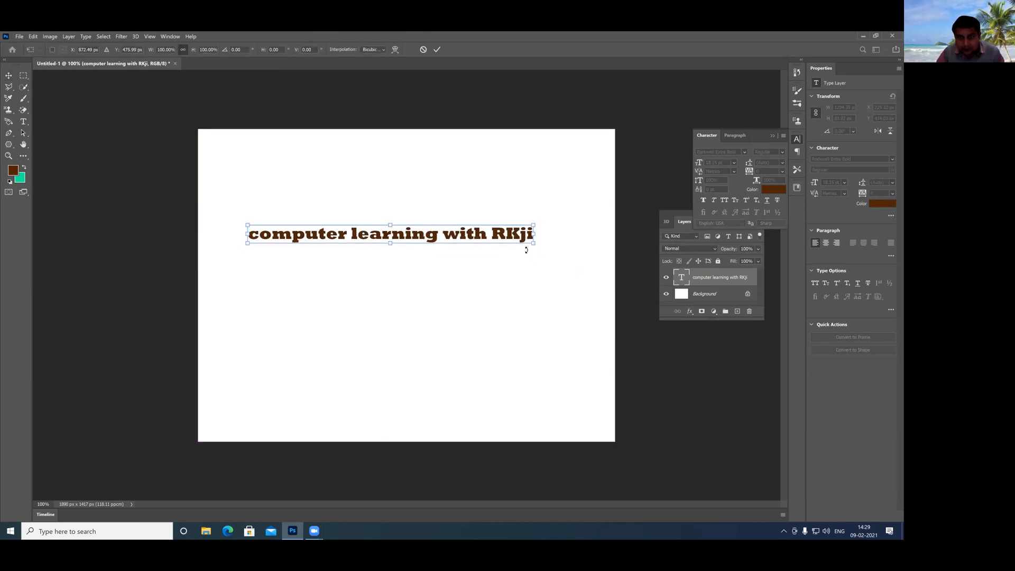
{"action": "left_click_drag", "start_coordinate": [535, 246], "coordinate": [583, 285]}
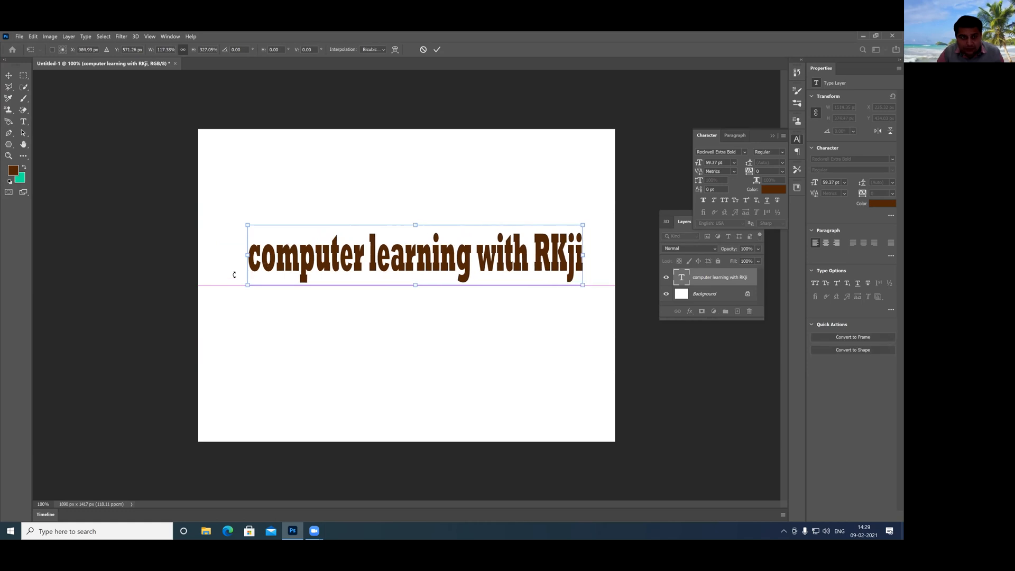
{"action": "left_click_drag", "start_coordinate": [247, 285], "coordinate": [203, 306]}
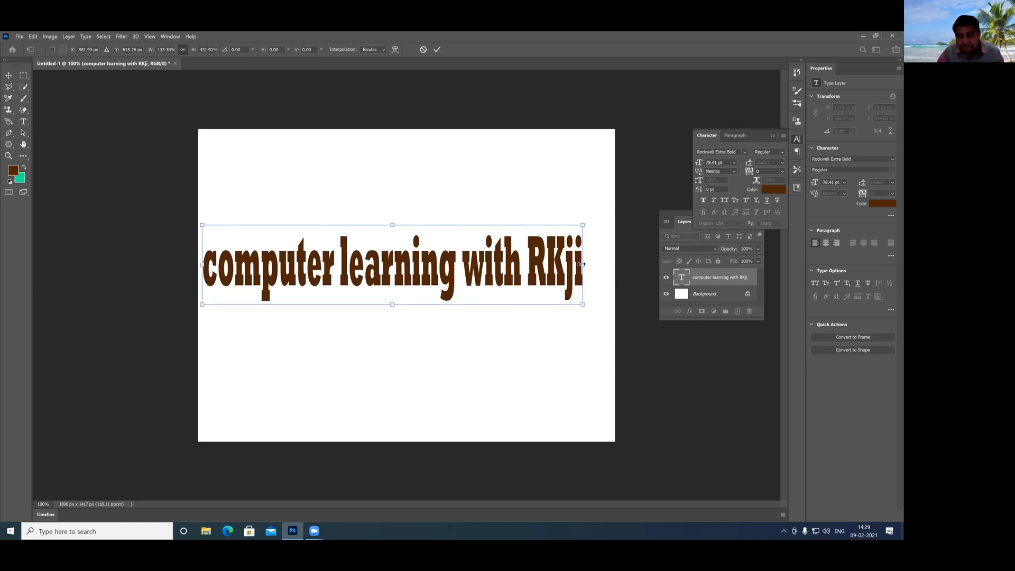
{"action": "mouse_move", "coordinate": [584, 265]}
{"action": "left_mouse_down"}
{"action": "mouse_move", "coordinate": [614, 266]}
{"action": "mouse_move", "coordinate": [597, 265]}
{"action": "left_mouse_up"}
{"action": "key", "text": "Return"}
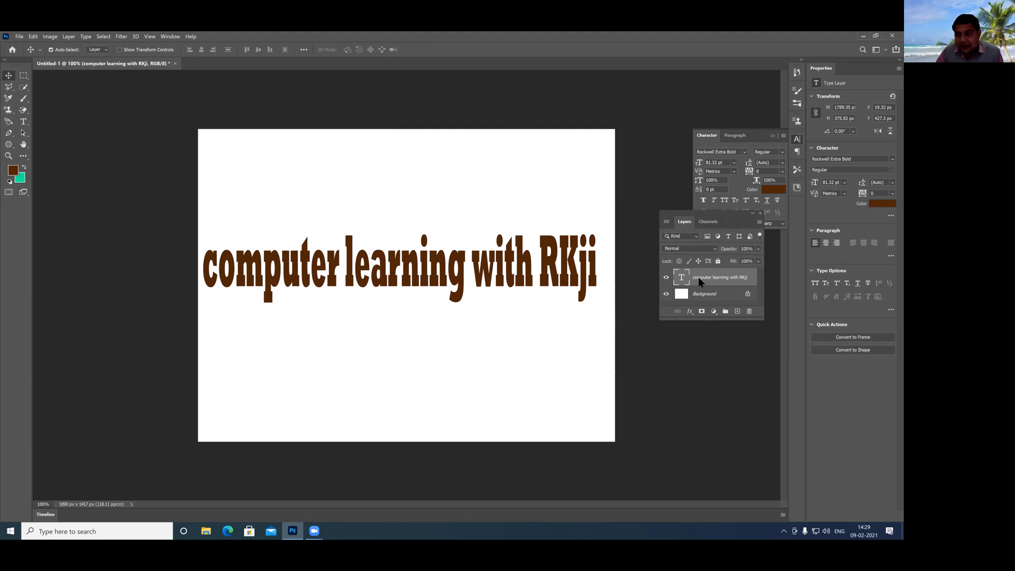
Step: Convert the text layer into a frame shaped like its letters, keeping the name "computer learning with RKji" and the default size
{"action": "right_click", "coordinate": [699, 282]}
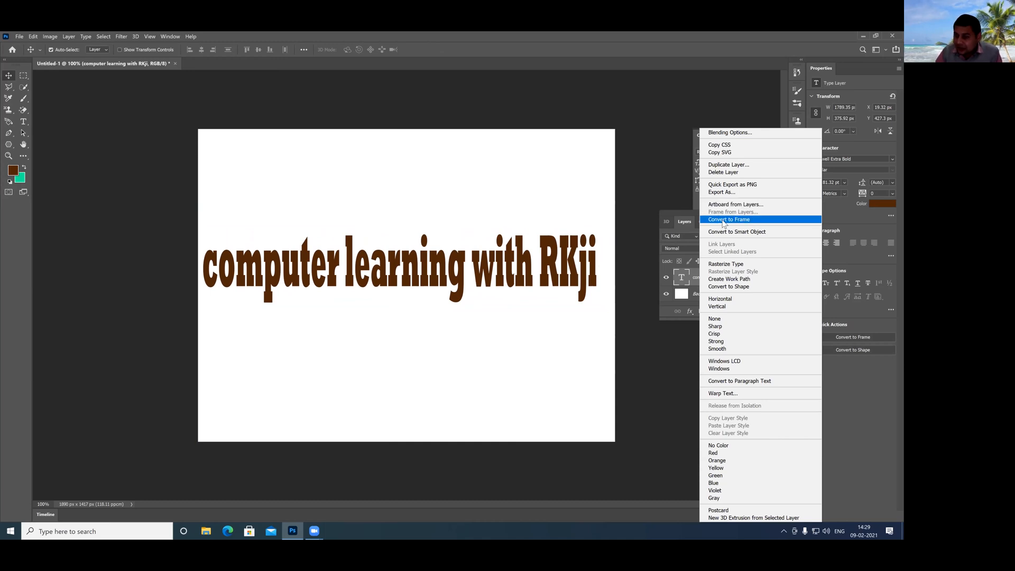
{"action": "left_click", "coordinate": [644, 374]}
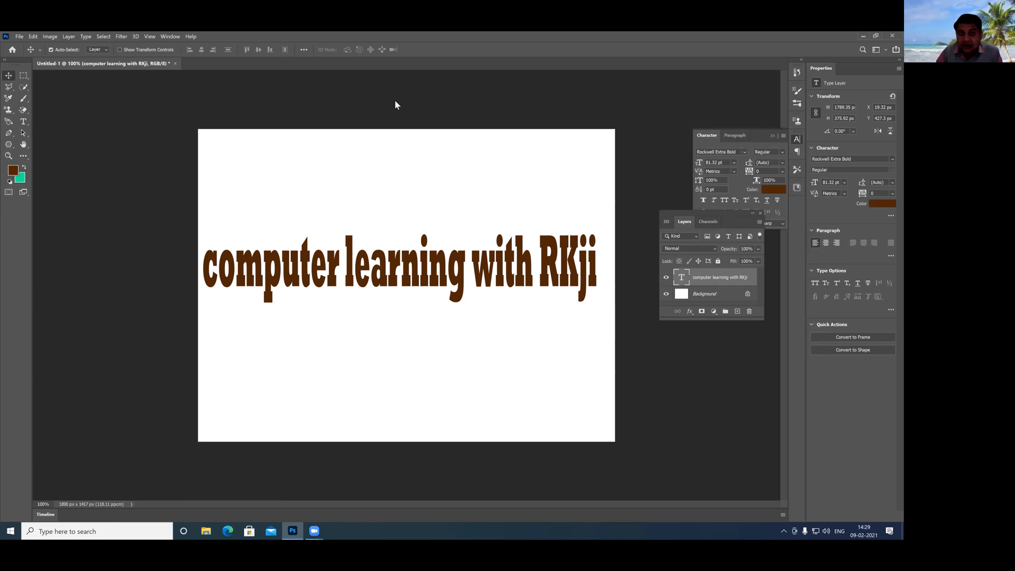
{"action": "mouse_move", "coordinate": [620, 200]}
{"action": "left_mouse_down"}
{"action": "mouse_move", "coordinate": [666, 238]}
{"action": "mouse_move", "coordinate": [683, 277]}
{"action": "left_mouse_up"}
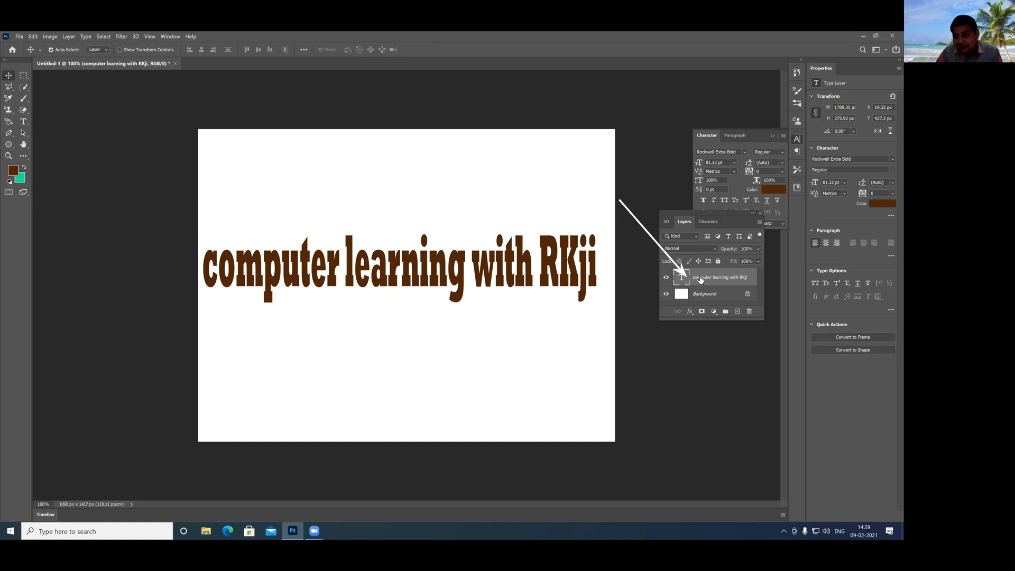
{"action": "right_click", "coordinate": [701, 281]}
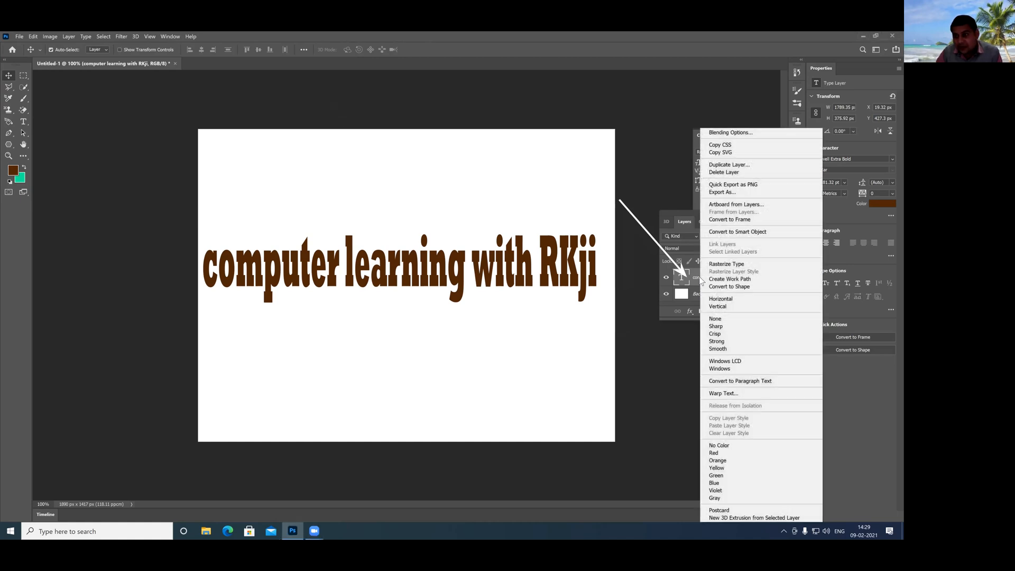
{"action": "left_click", "coordinate": [728, 224]}
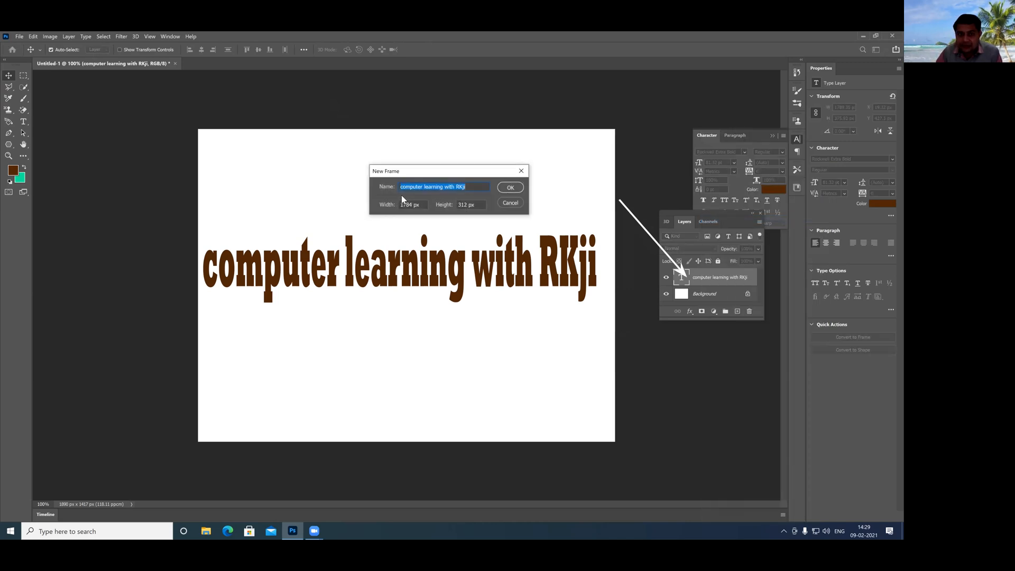
{"action": "left_click", "coordinate": [509, 188]}
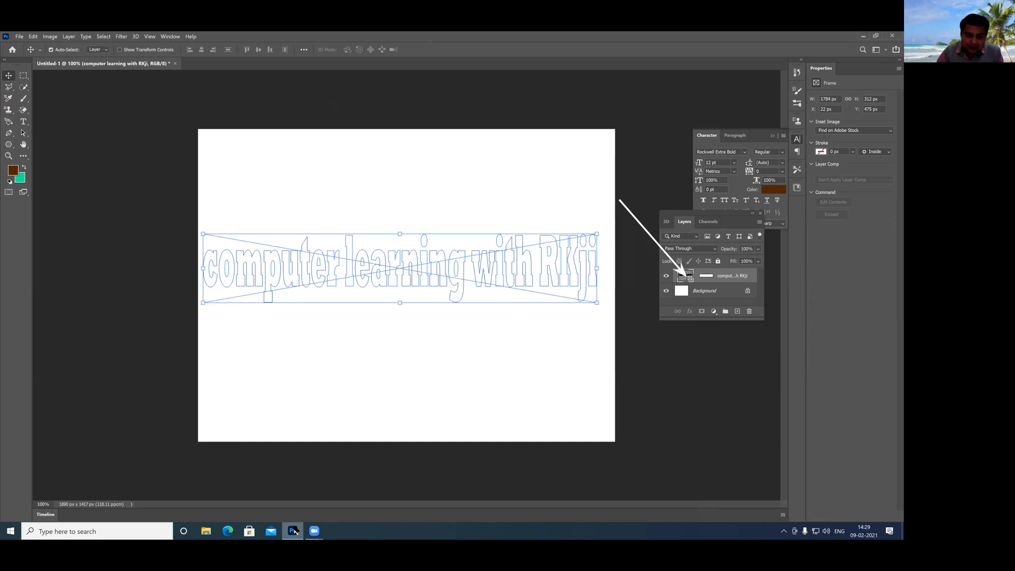
Step: Place the car photo from the desktop into the text-shaped frame so it fills the letters
{"action": "mouse_move", "coordinate": [295, 530]}
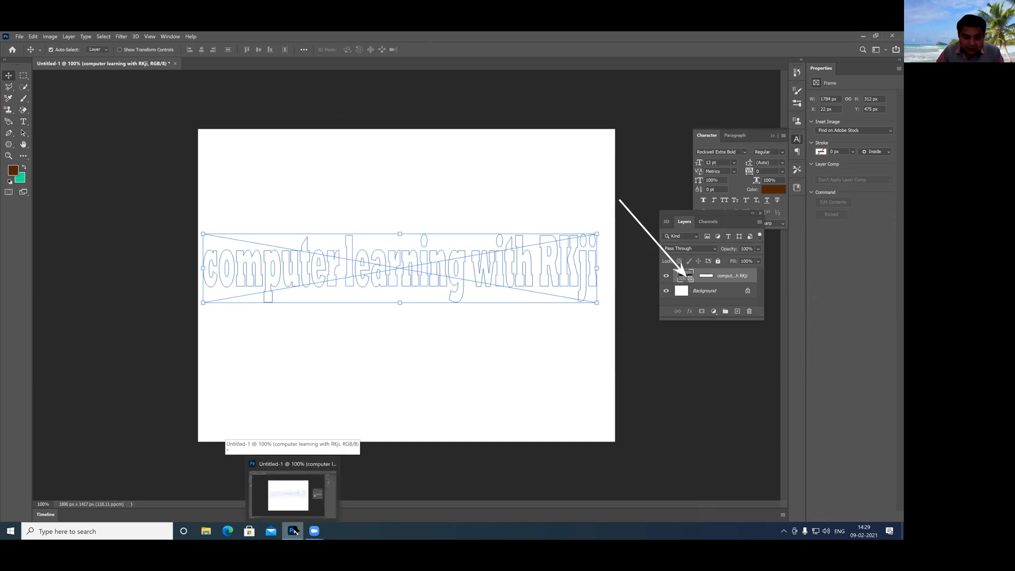
{"action": "left_click", "coordinate": [294, 531]}
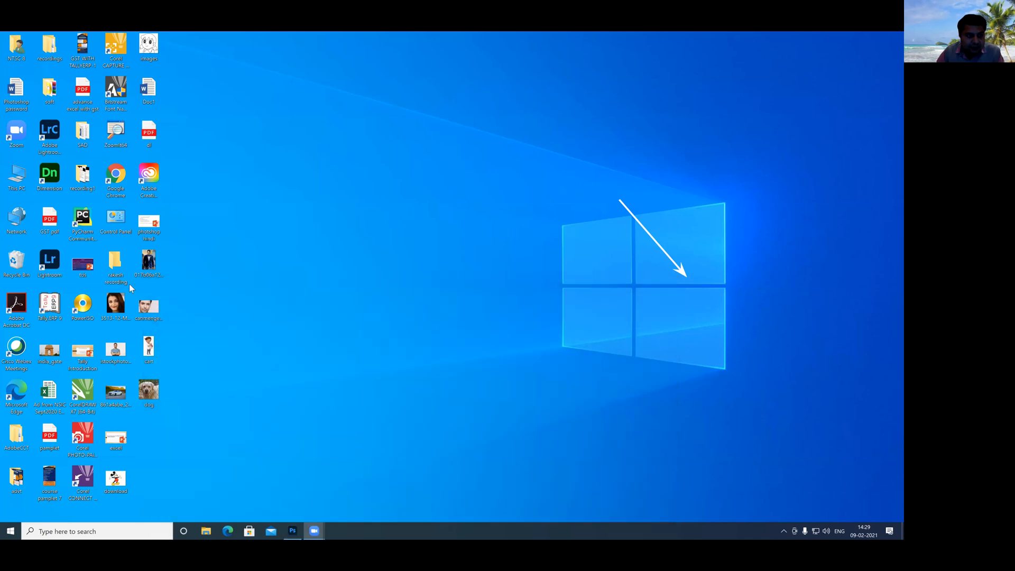
{"action": "left_click_drag", "start_coordinate": [135, 407], "coordinate": [341, 269]}
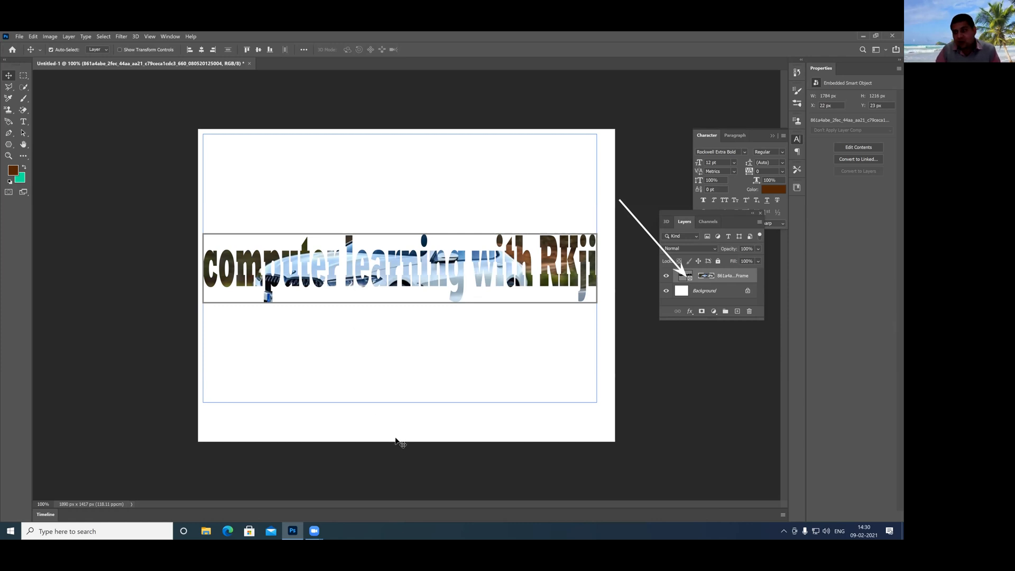
Step: Switch to the Frame tool and show the list of additional tools
{"action": "left_click", "coordinate": [24, 157]}
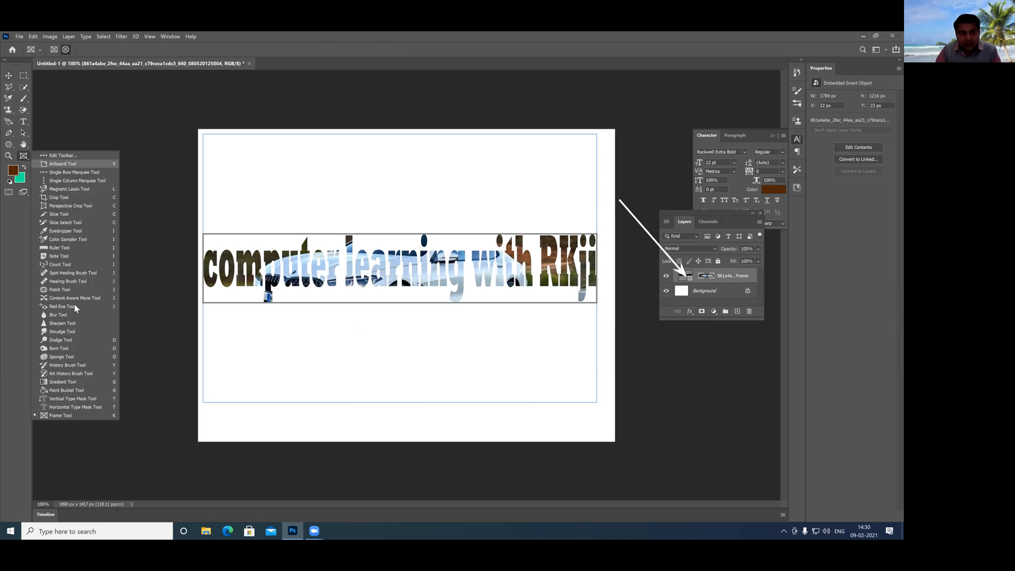